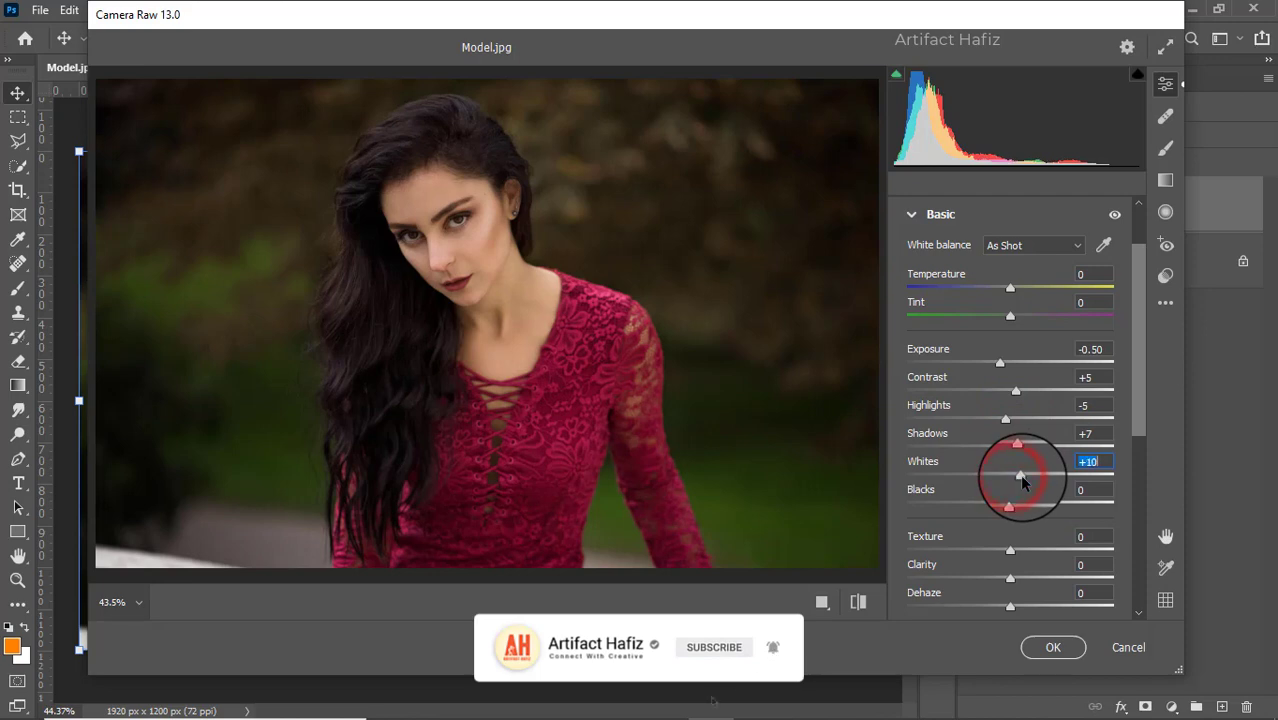
Step: Set Whites to +11, Blacks to +14, Texture to -4 and Clarity to +21, and apply the Camera Raw adjustments
left_click_drag(1022, 482, 1026, 507)
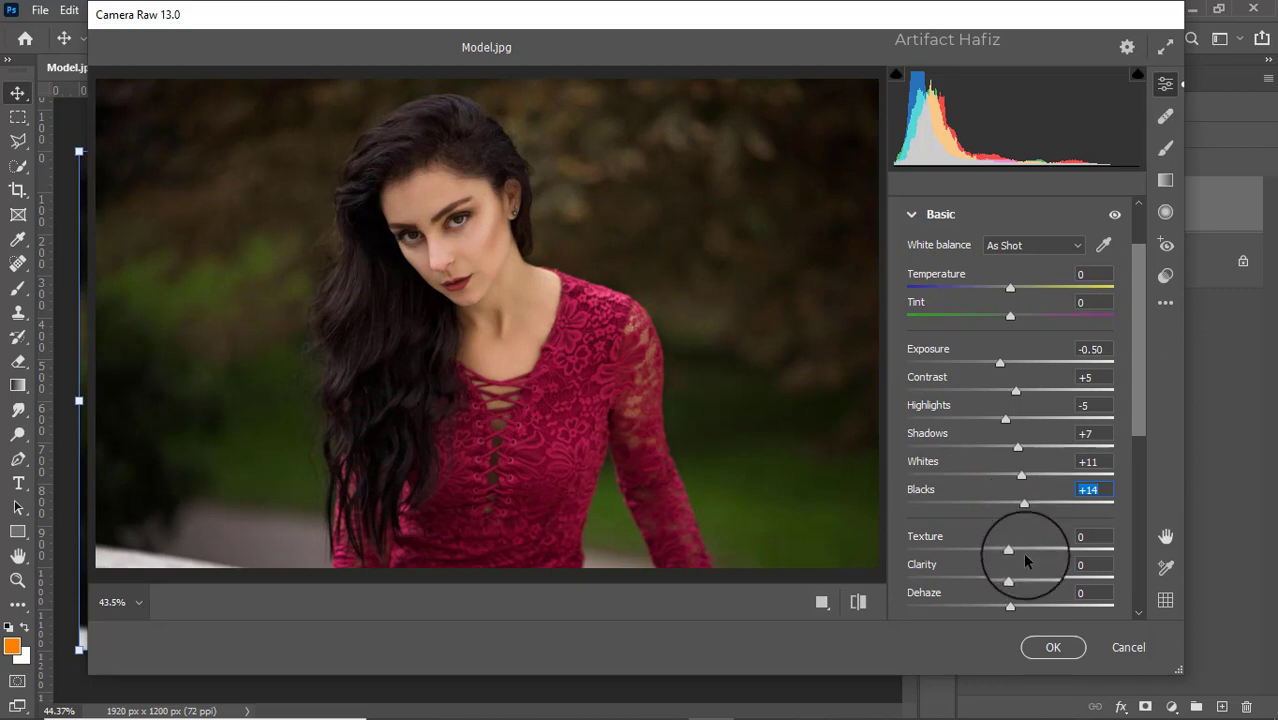
left_click_drag(1012, 554, 1035, 582)
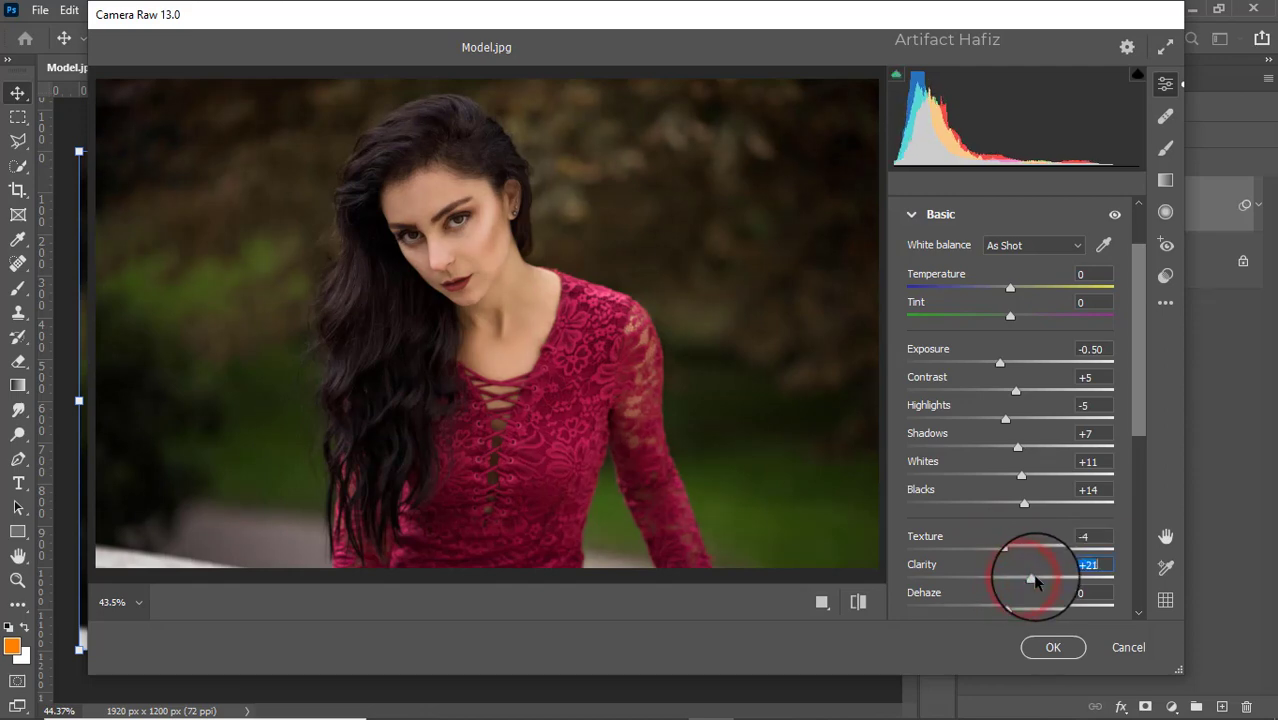
left_click(1048, 647)
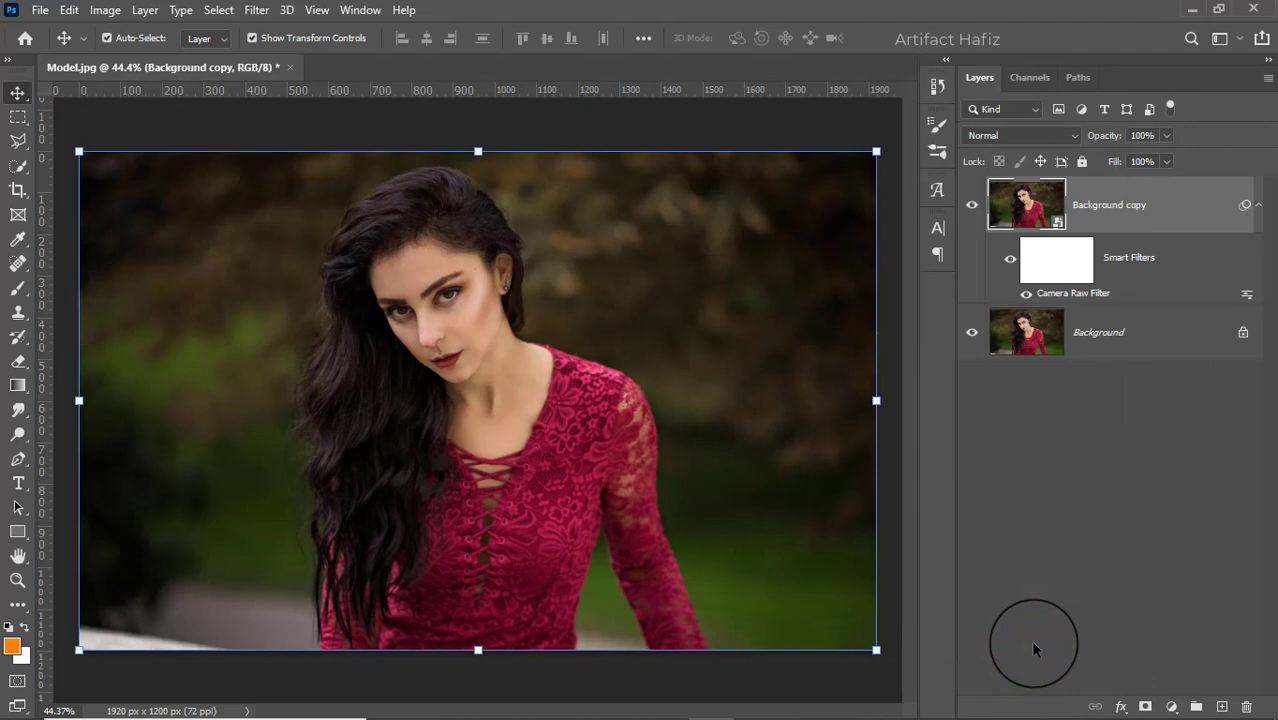
Step: Paint one orange spot over the model's neck on a new layer with a 700 px Soft Round brush at 100% opacity
left_click(1221, 704)
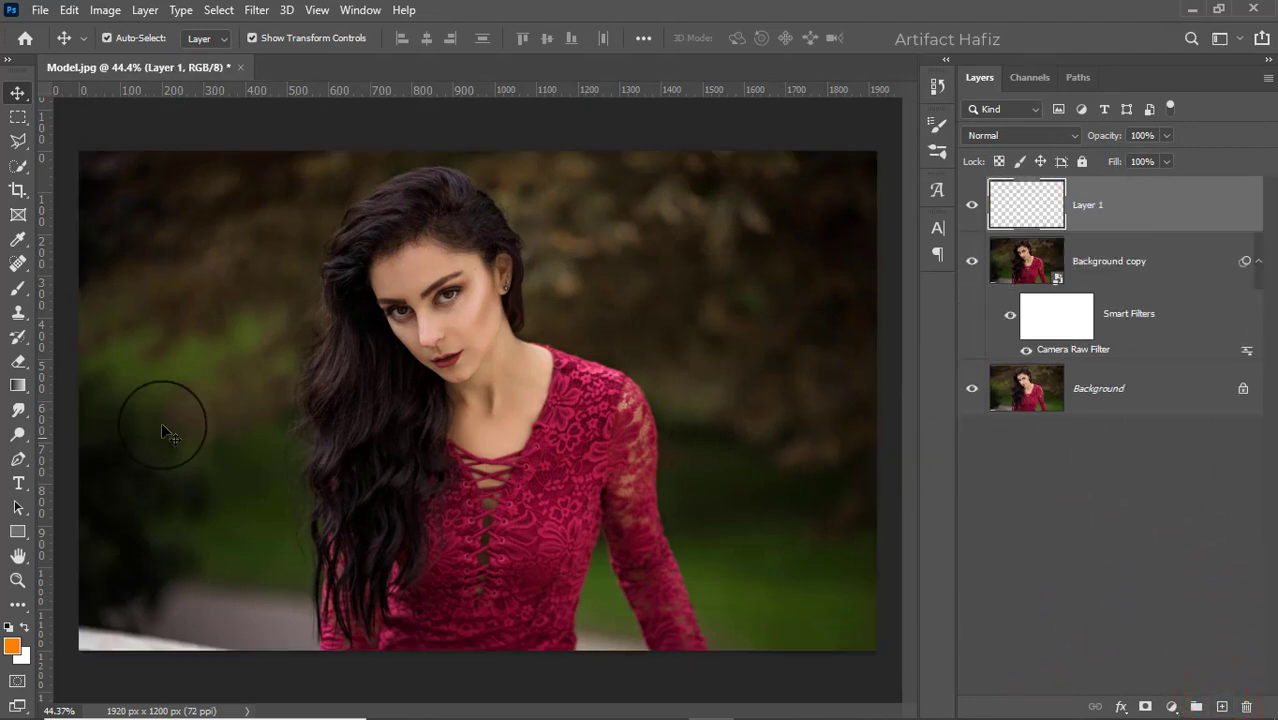
left_click(17, 289)
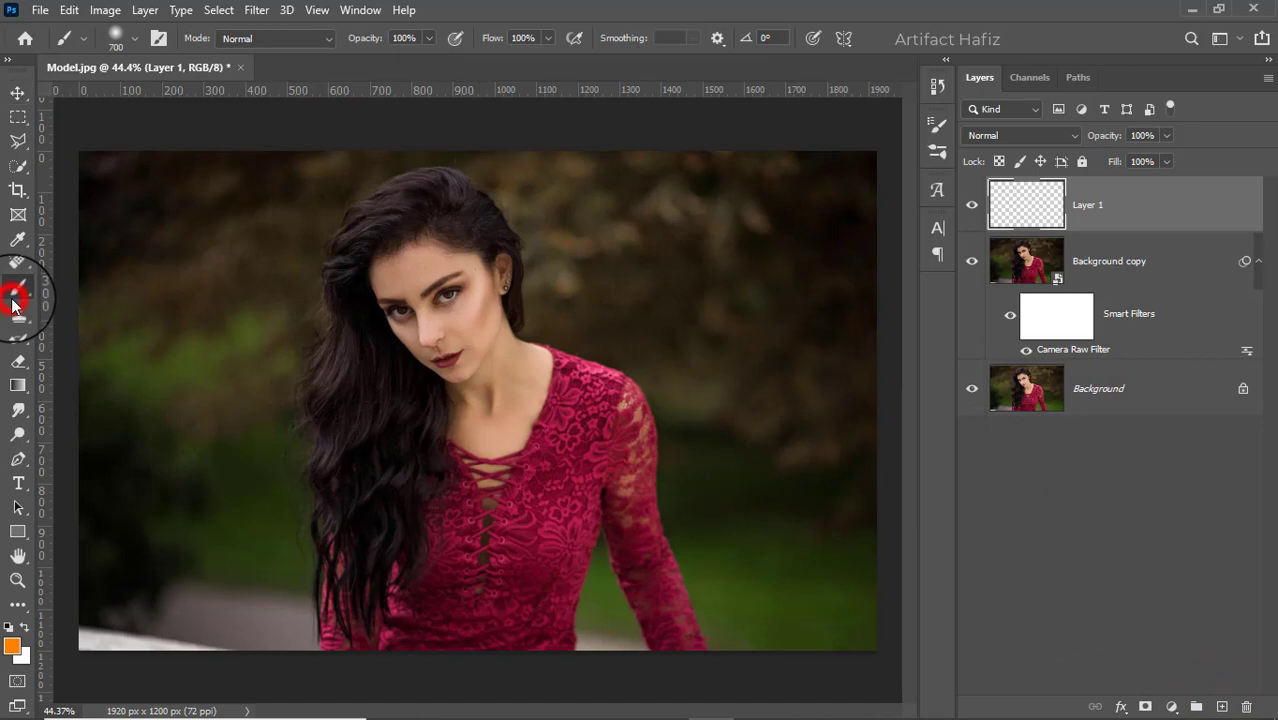
left_click(134, 40)
left_click(85, 285)
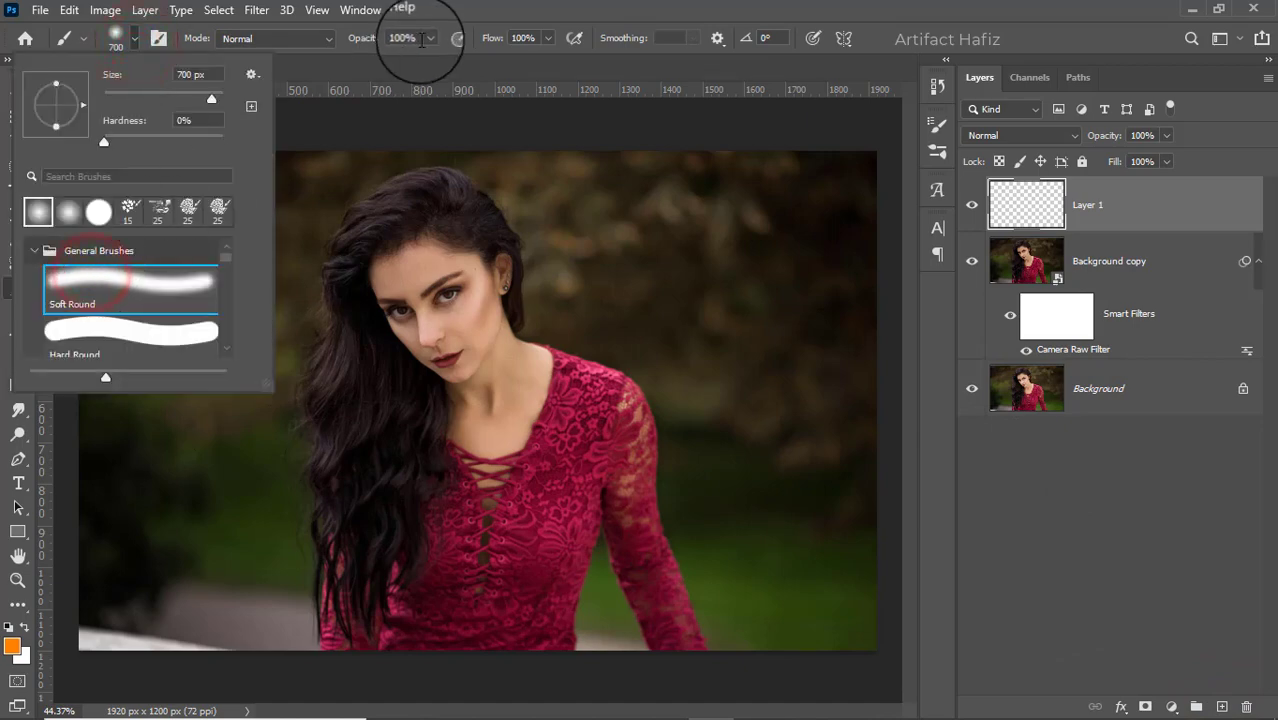
left_click(427, 38)
left_click(25, 636)
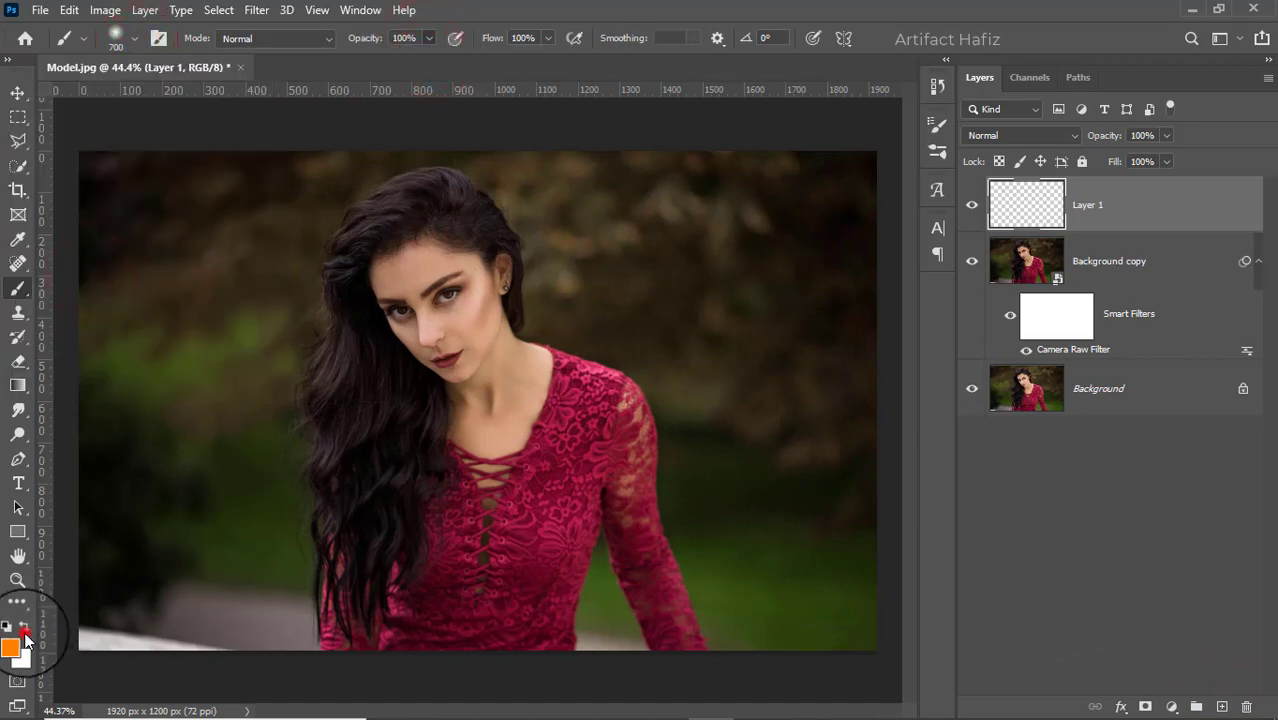
left_click(468, 404)
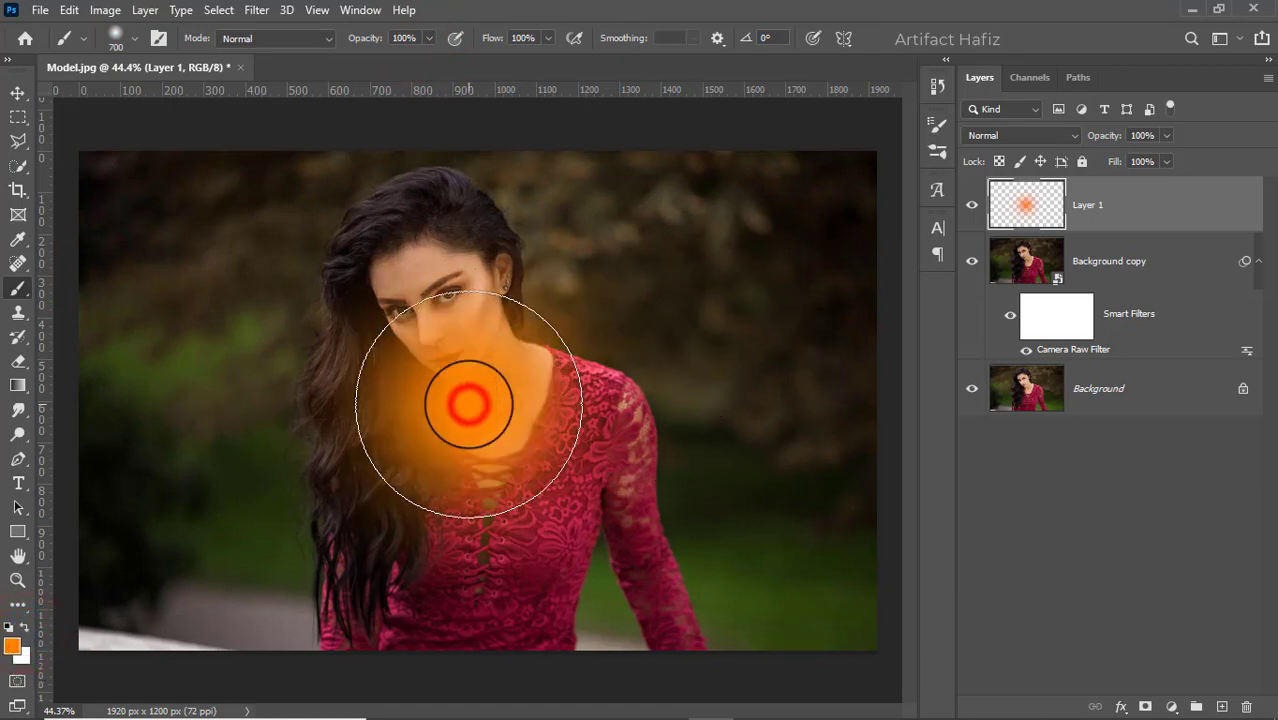
Step: Show the transform controls for the orange spot layer and set its blend mode to Screen
left_click(17, 92)
left_click(253, 40)
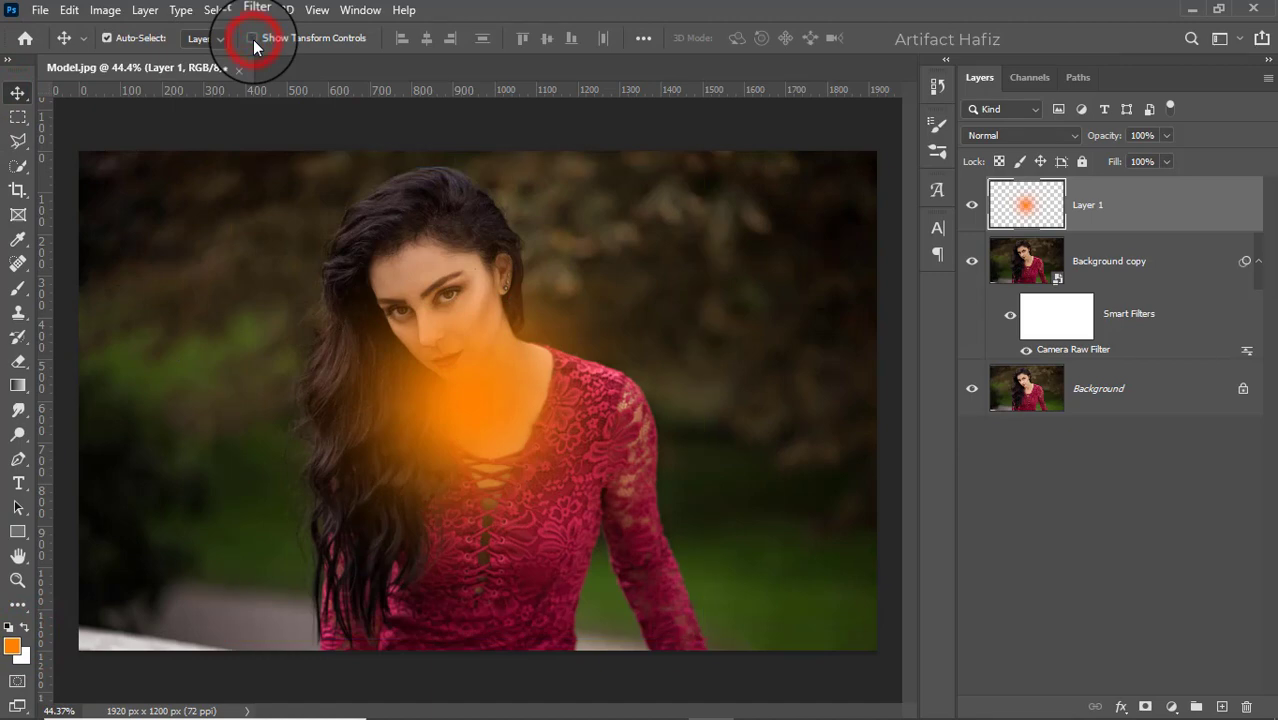
left_click(254, 41)
left_click(1030, 135)
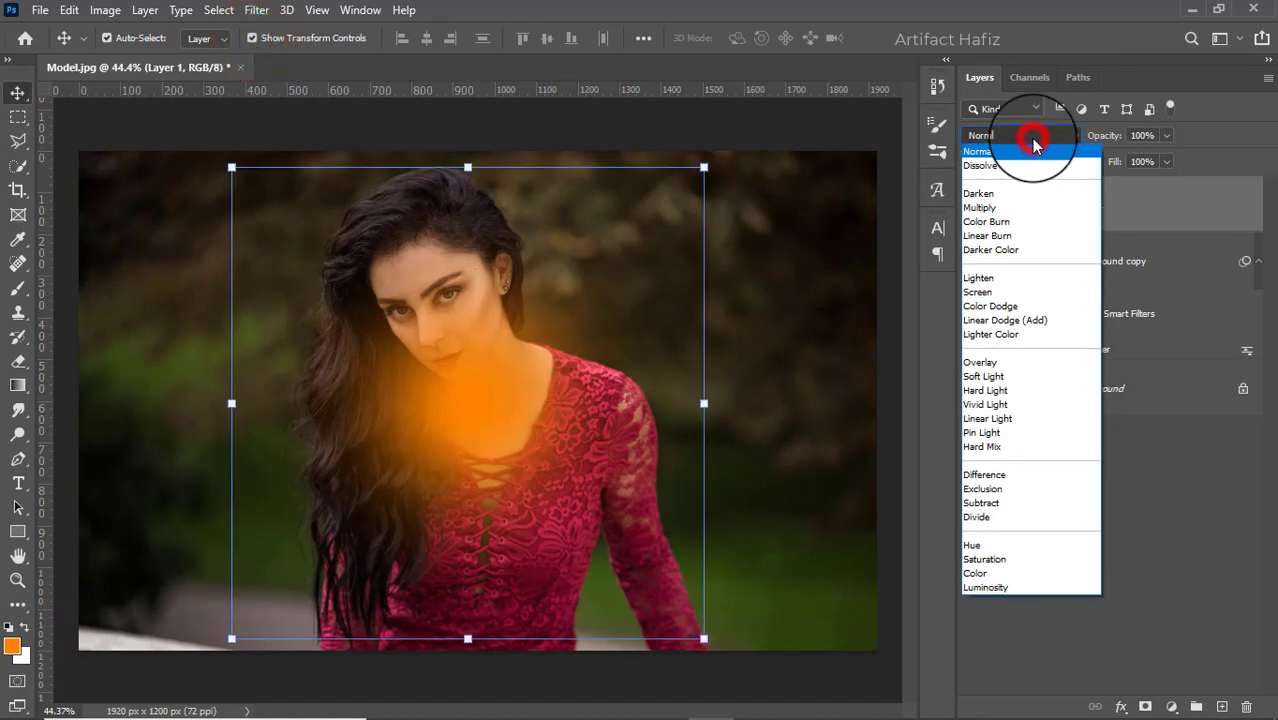
left_click(978, 292)
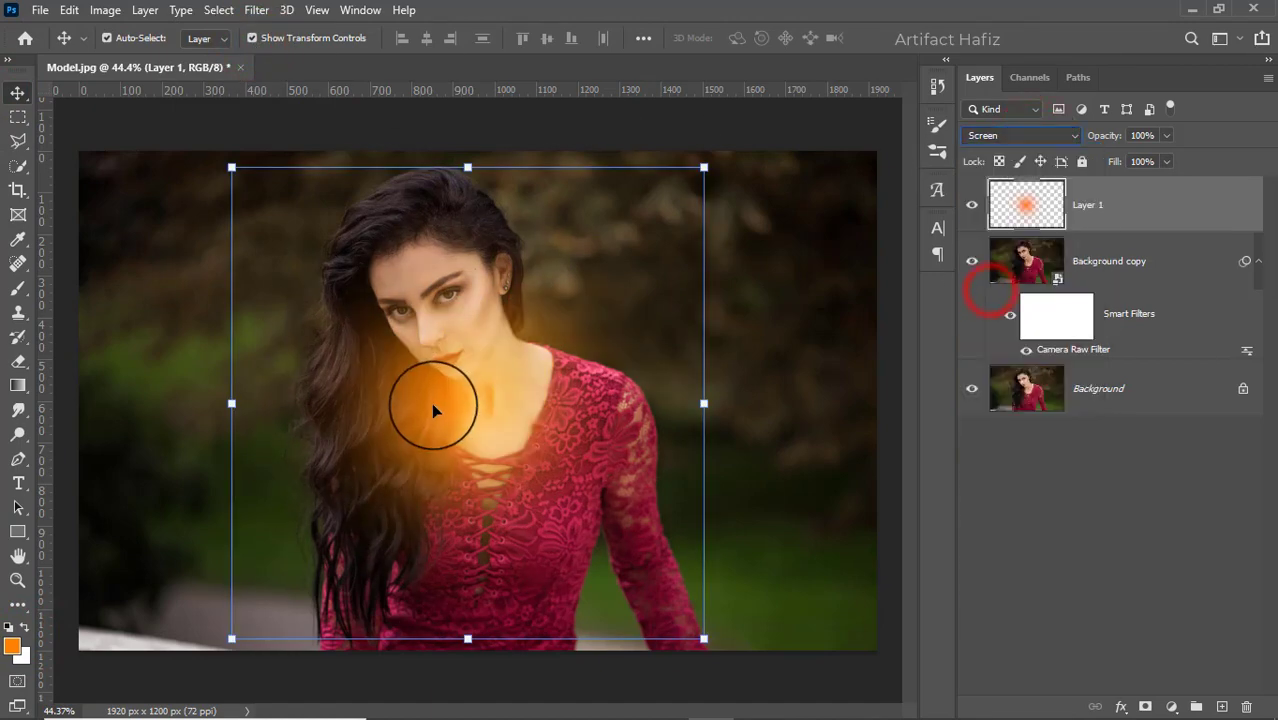
Step: Move the orange glow to the photo's upper right area and scale it proportionally to about 220%
left_click_drag(431, 404, 759, 135)
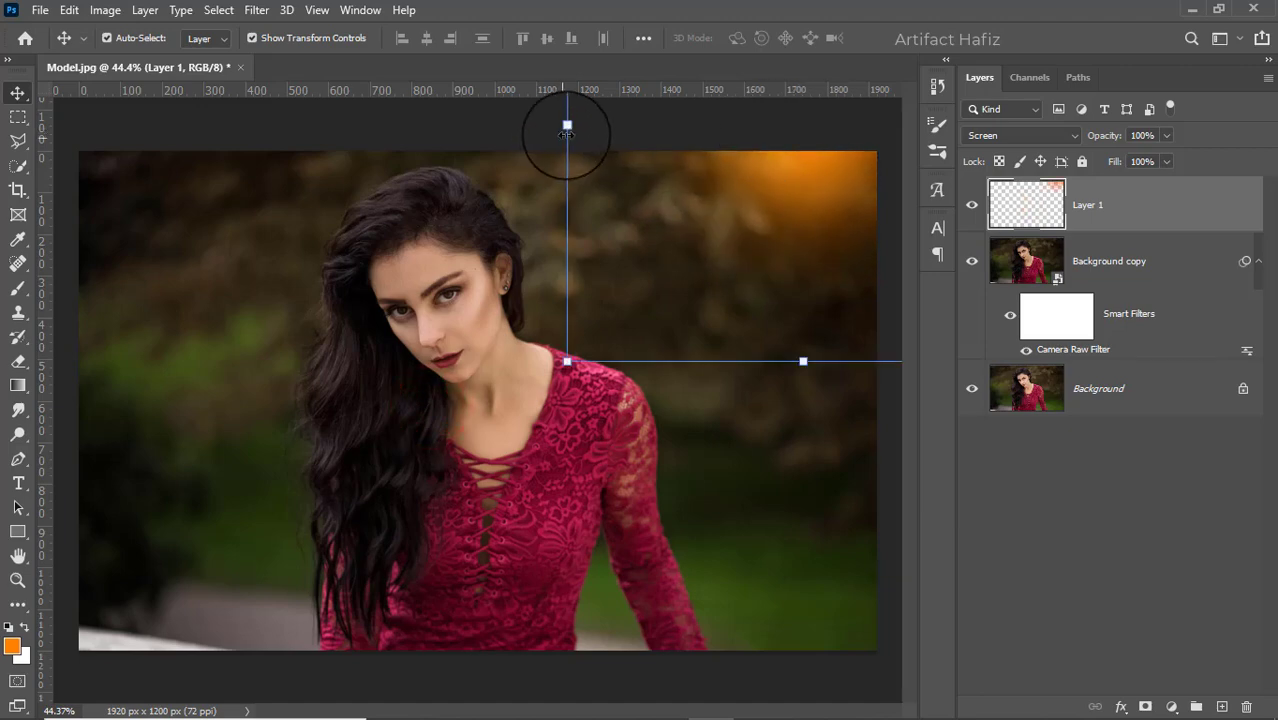
left_click_drag(568, 129, 1, 177)
left_click_drag(376, 193, 512, 180)
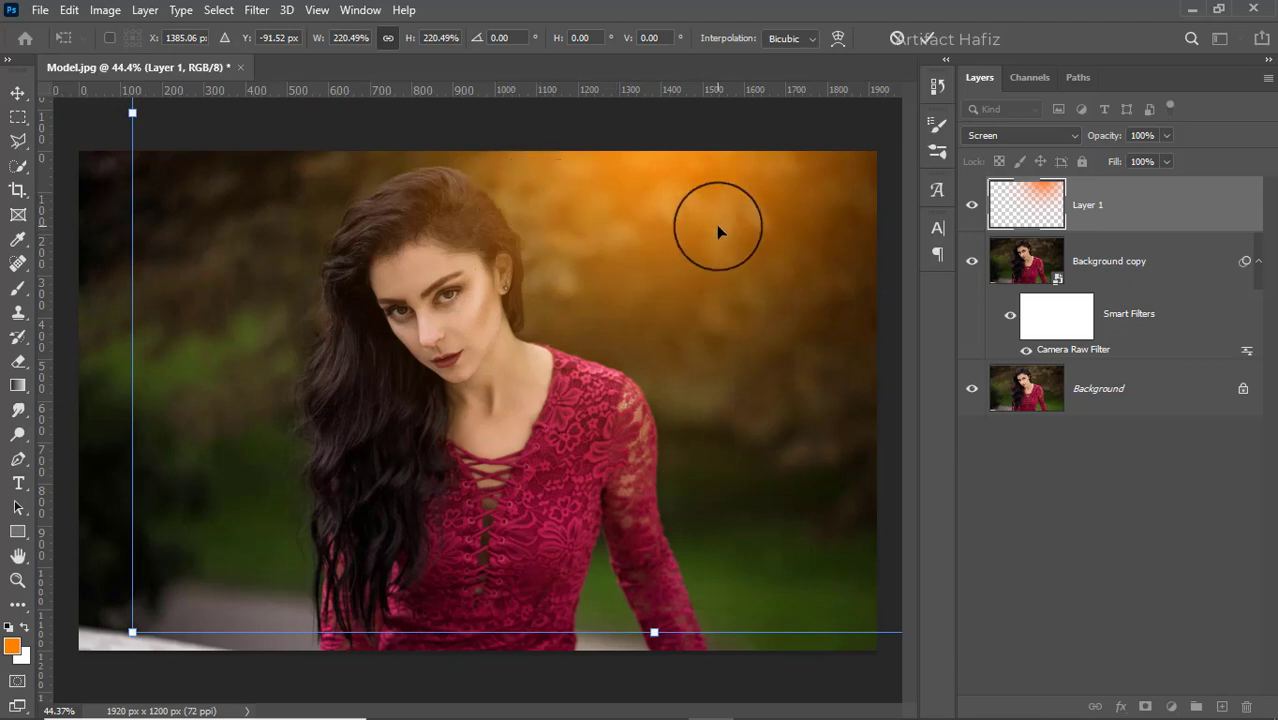
left_click_drag(722, 214, 702, 237)
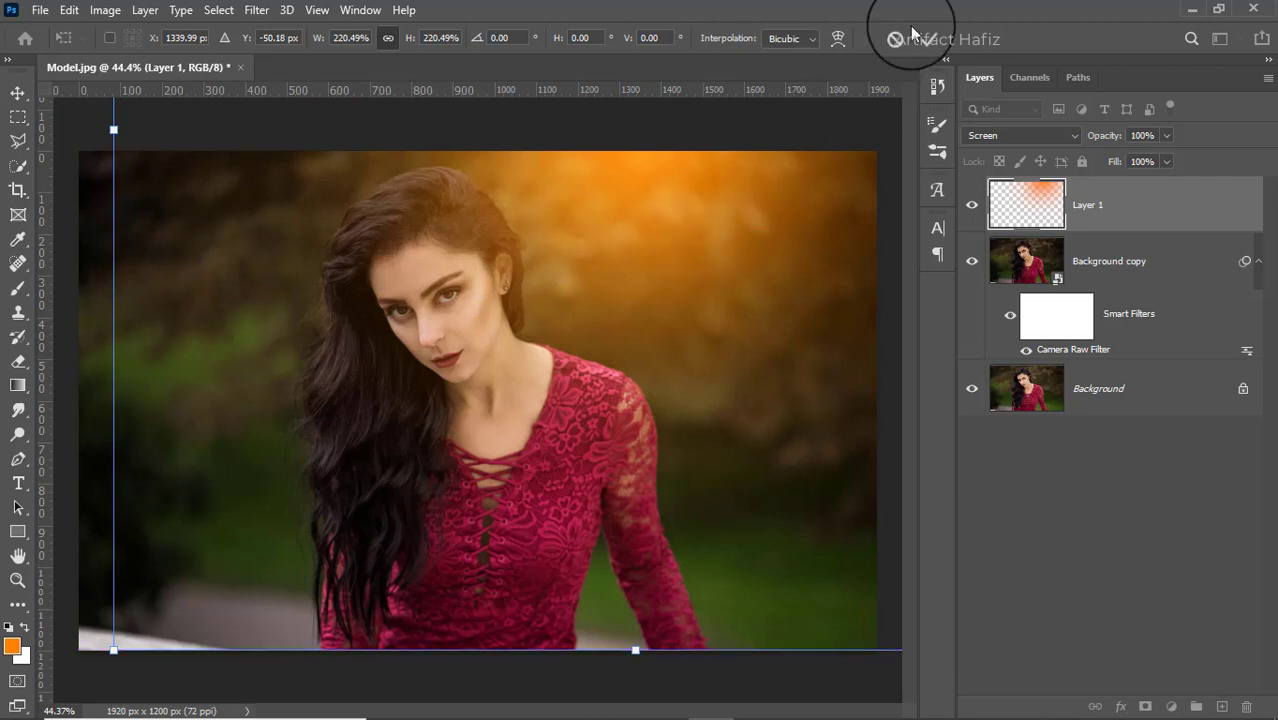
left_click(923, 42)
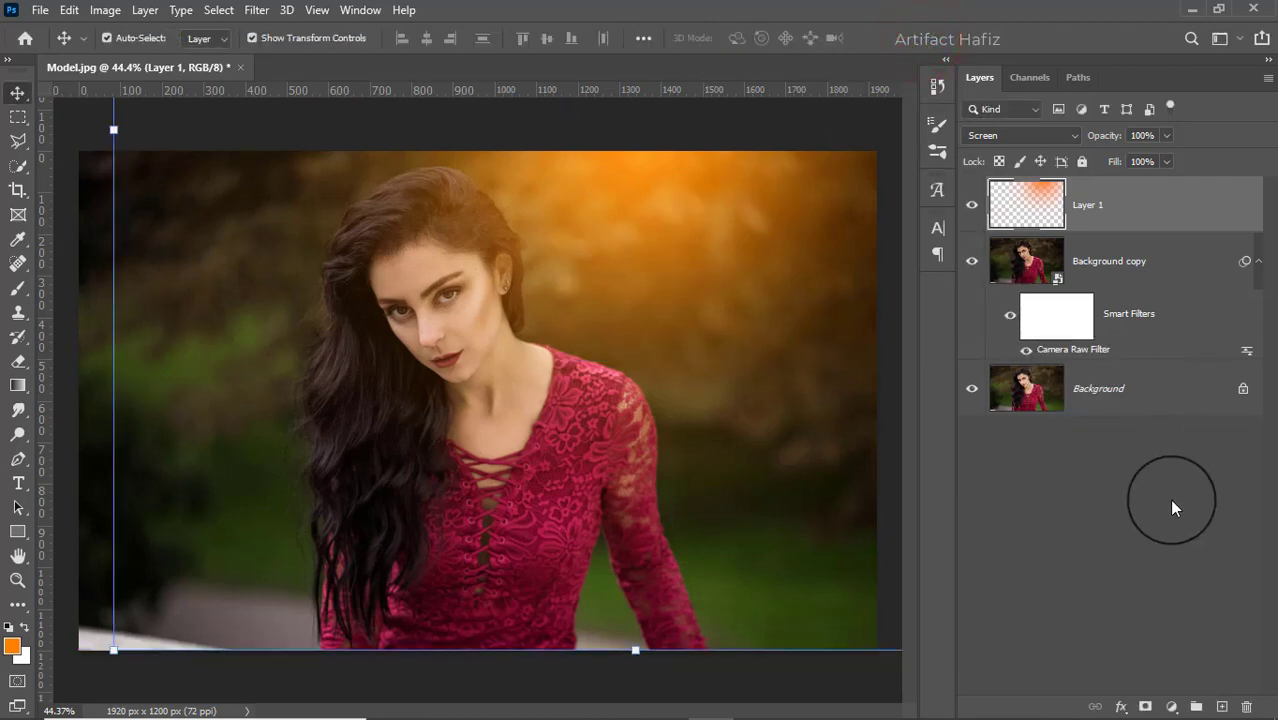
Step: Add a Color Balance adjustment clipped to the glow layer with midtones Cyan-Red +45, Magenta-Green +3 and Yellow-Blue +5
left_click(1172, 706)
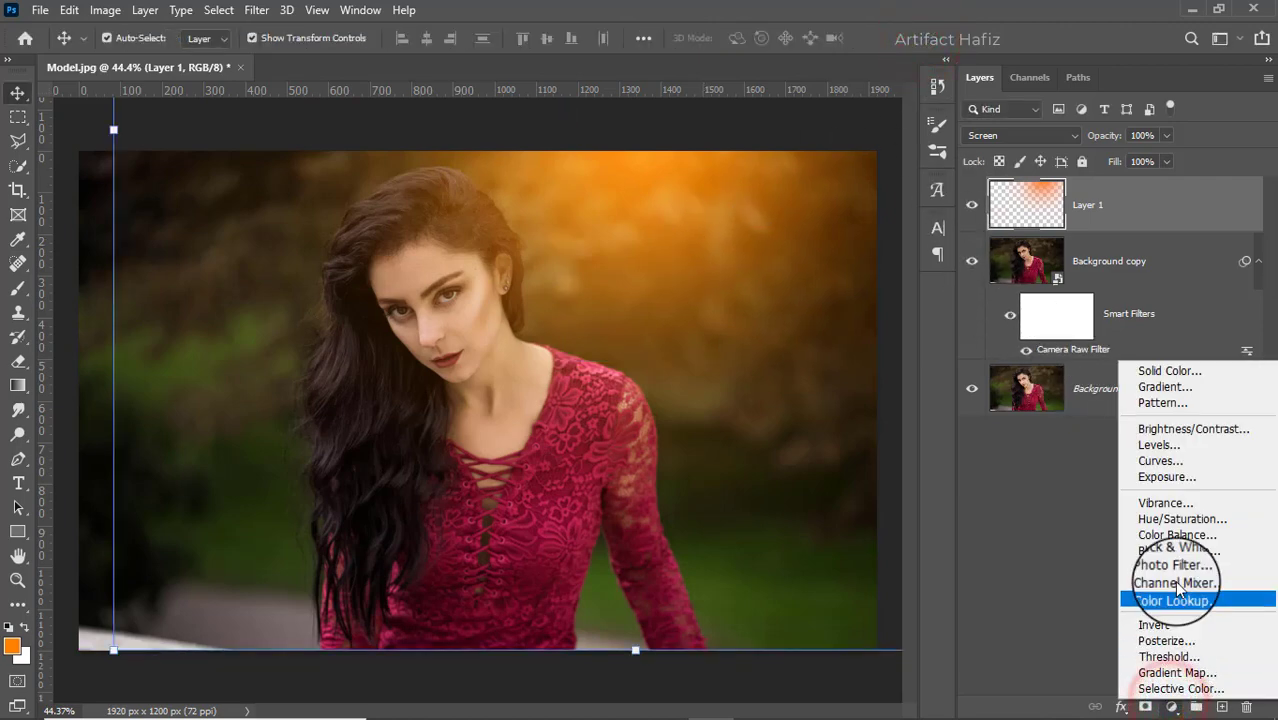
left_click(1177, 535)
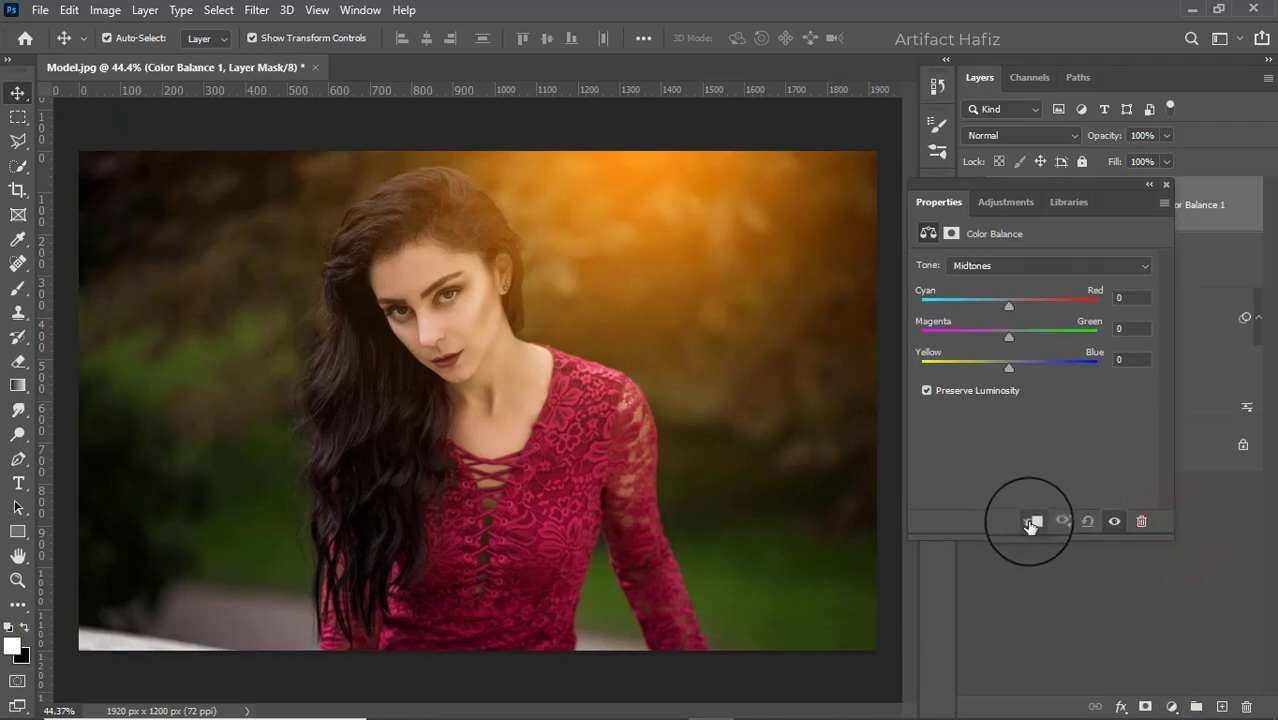
left_click(1032, 522)
left_click_drag(1009, 305, 1009, 389)
left_click(1147, 186)
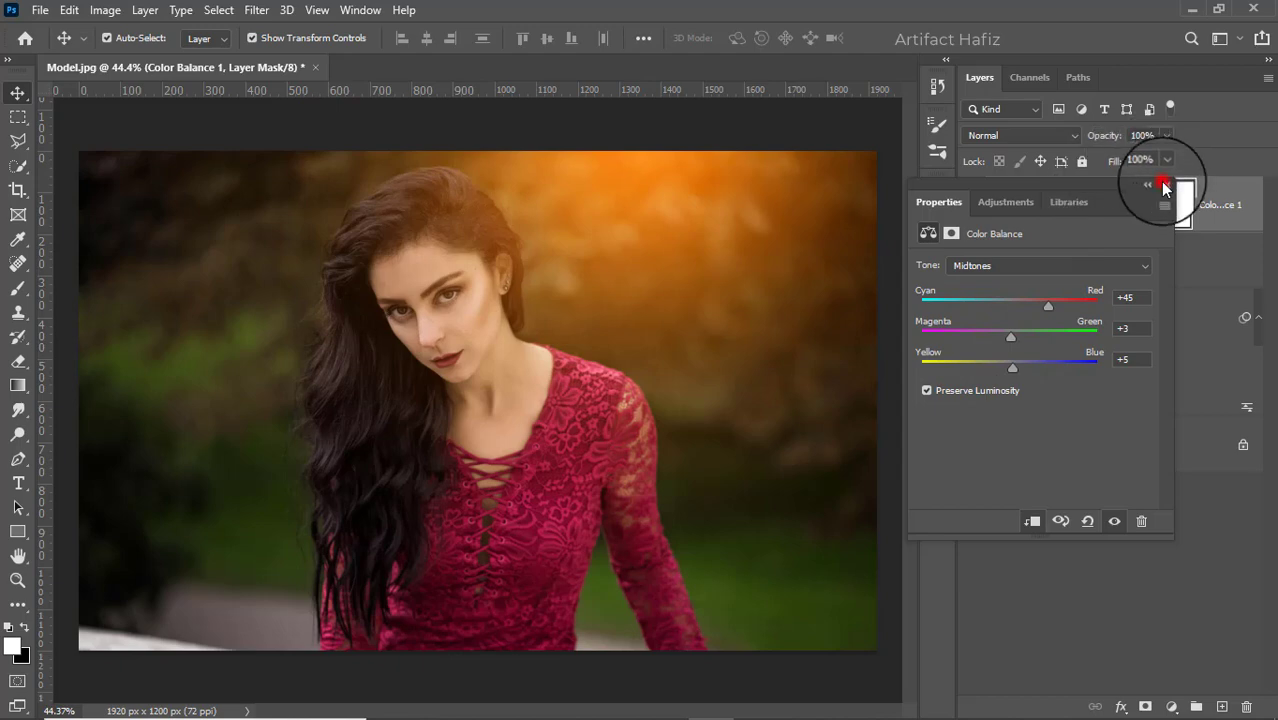
Step: Add a Color Lookup adjustment using the Fuji ETERNA 250D Kodak 2395 3D LUT and set its layer opacity to 62%
left_click(1170, 706)
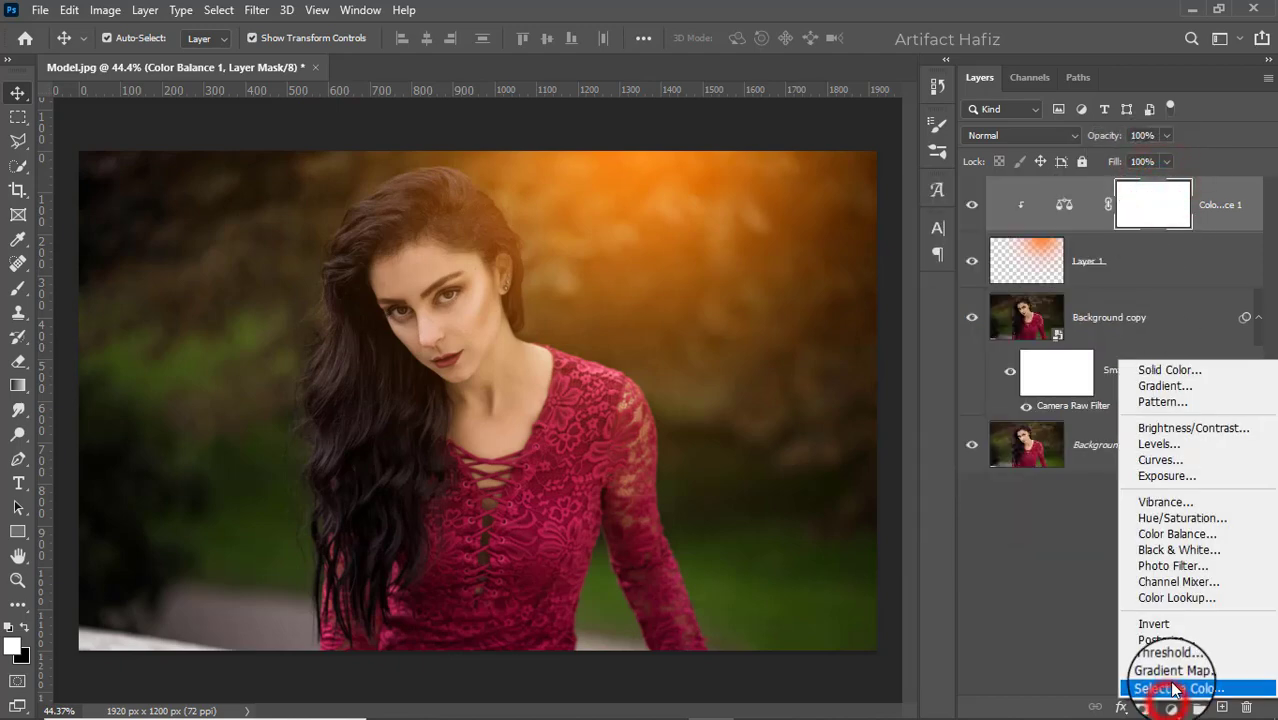
left_click(1171, 598)
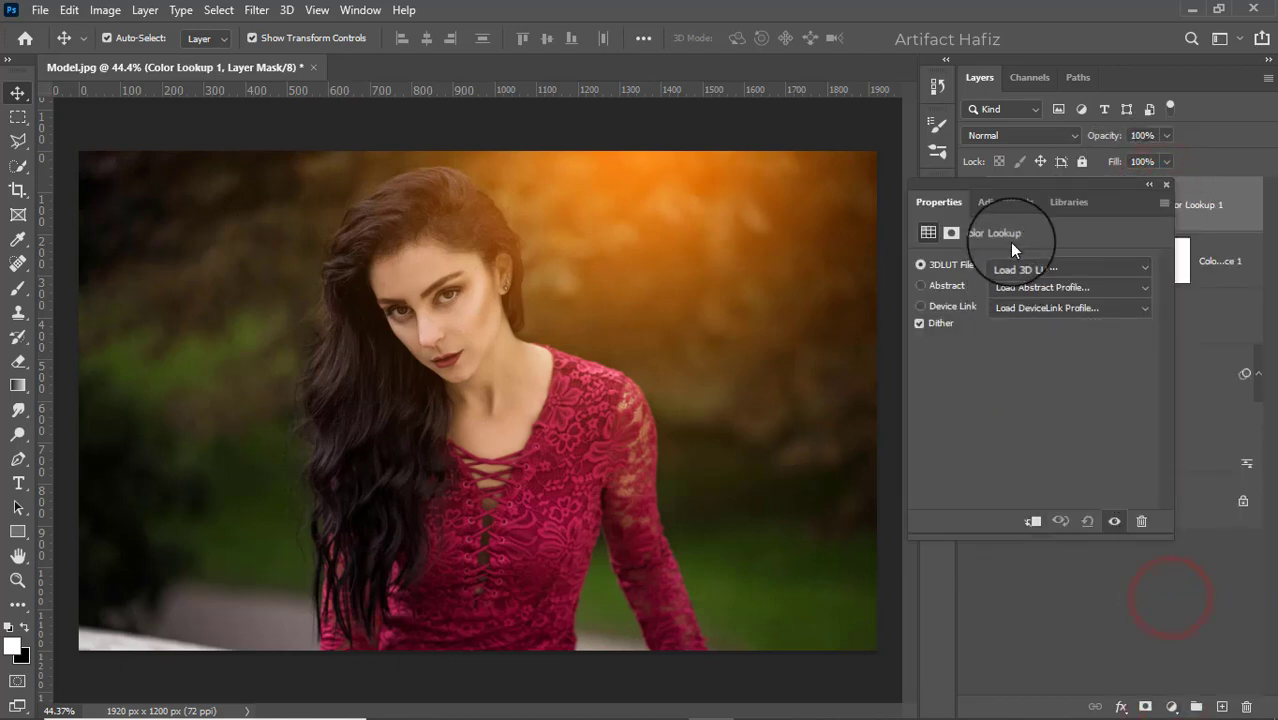
left_click(1011, 266)
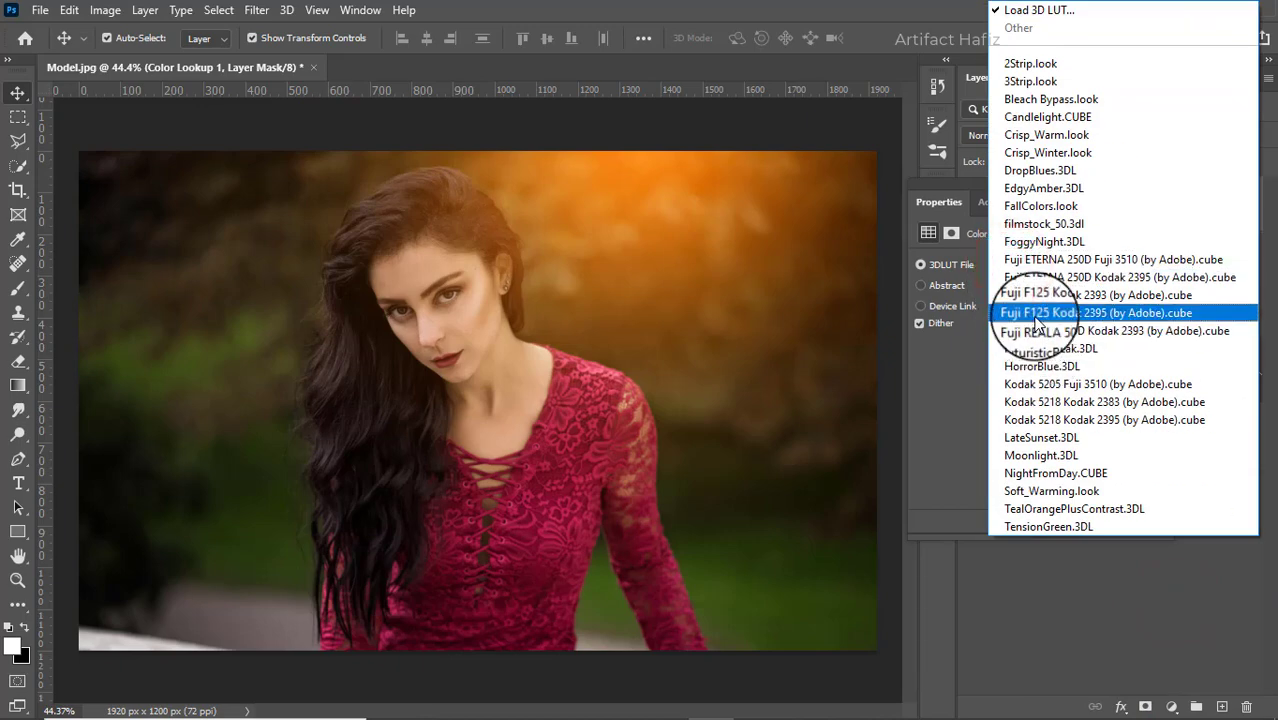
left_click(1036, 280)
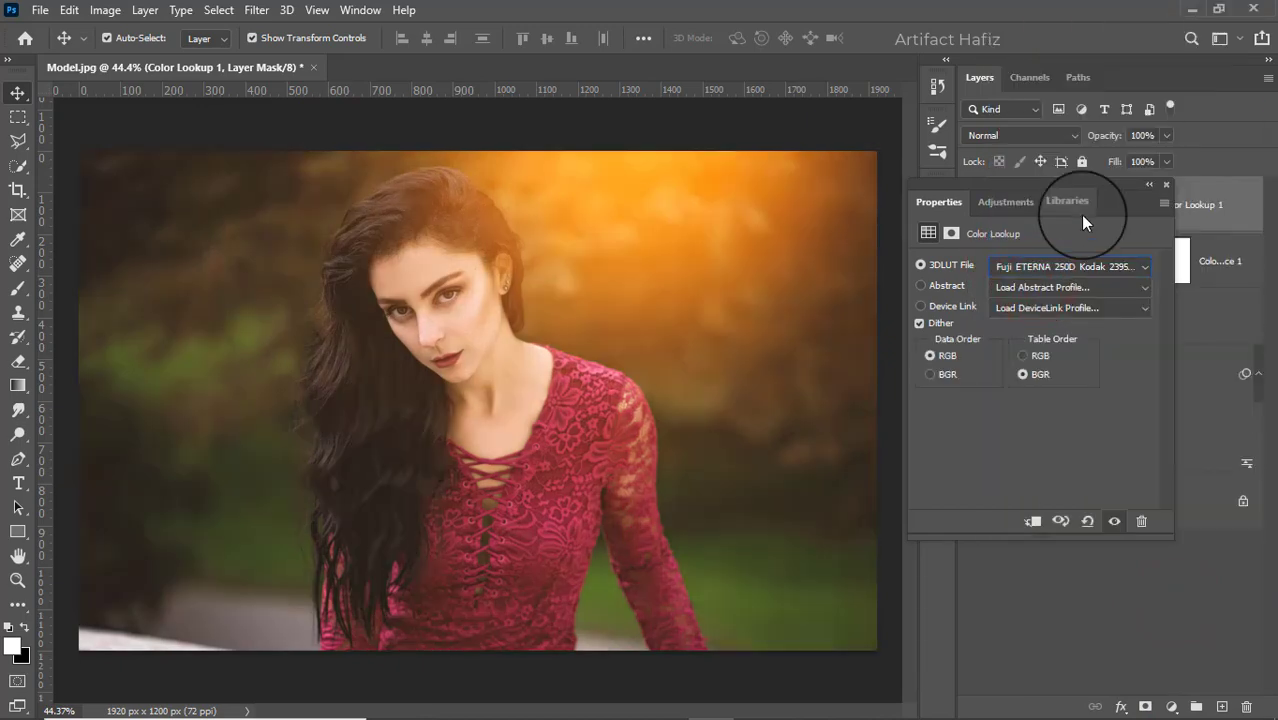
left_click(1166, 186)
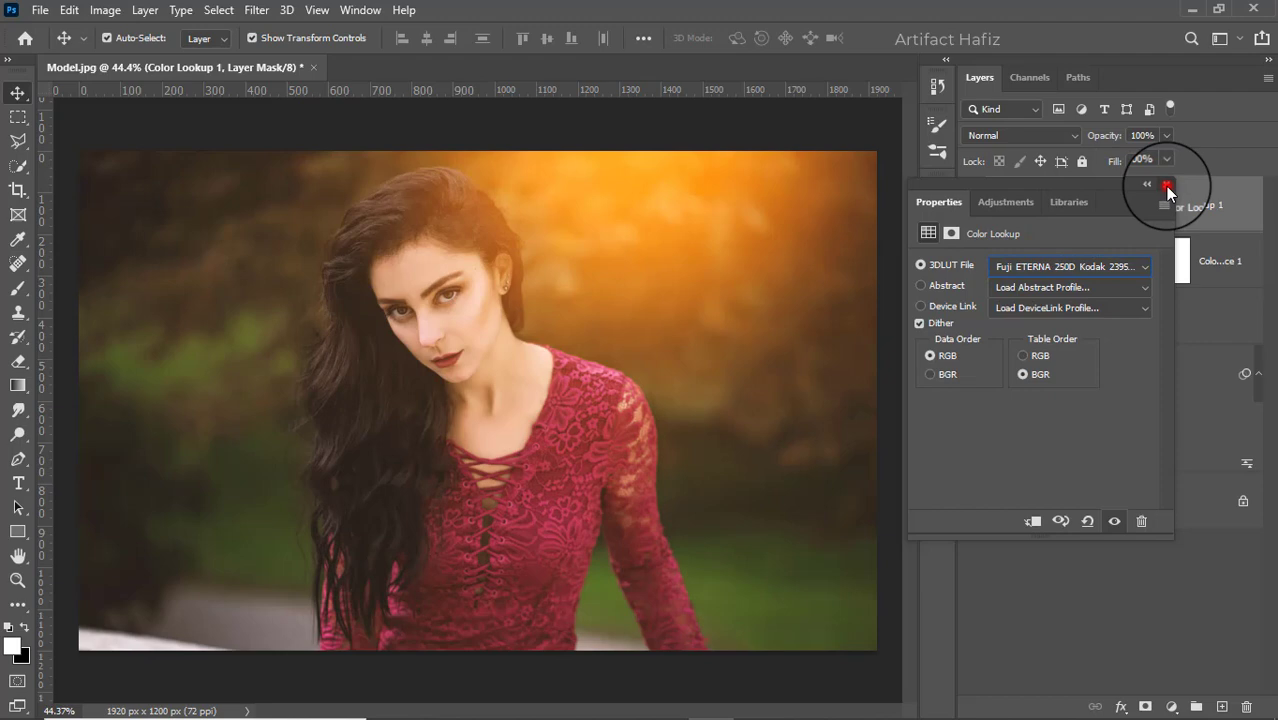
left_click(1166, 134)
left_click_drag(1166, 160, 1133, 158)
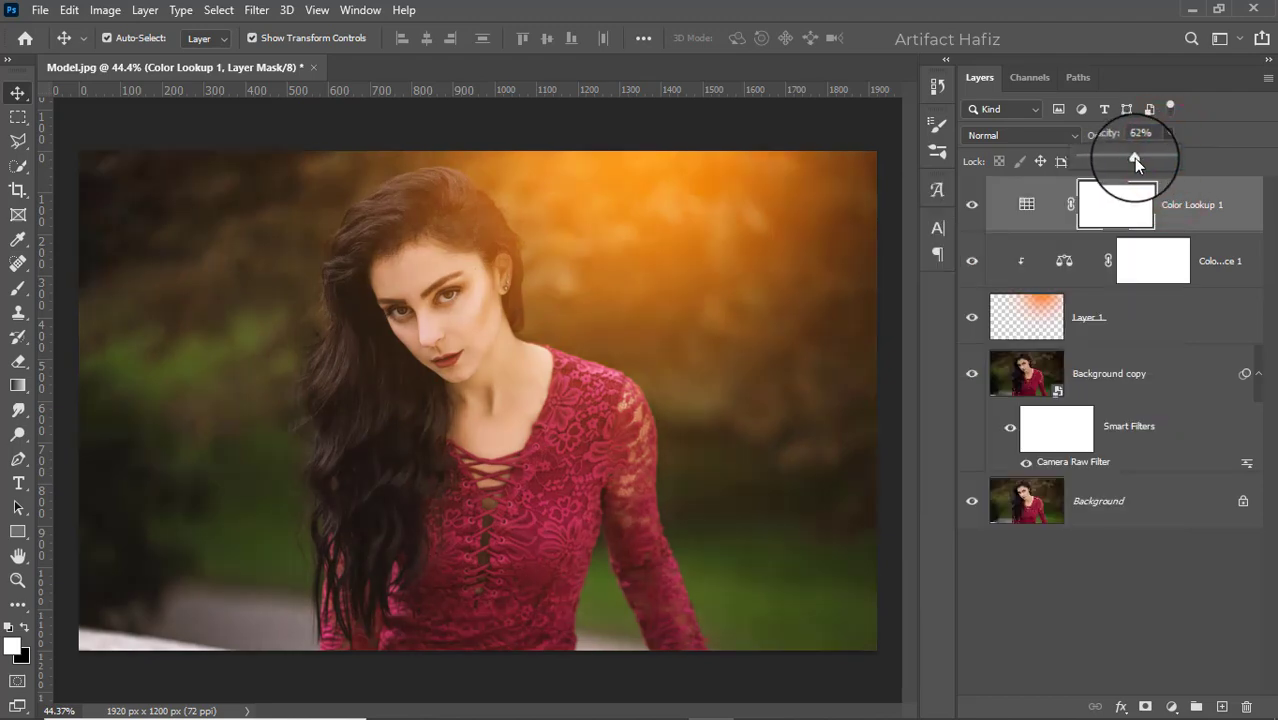
left_click(1190, 204)
Step: Add a Curves adjustment with a gentle S-curve that slightly lowers the shadows and raises the highlights
left_click(1172, 706)
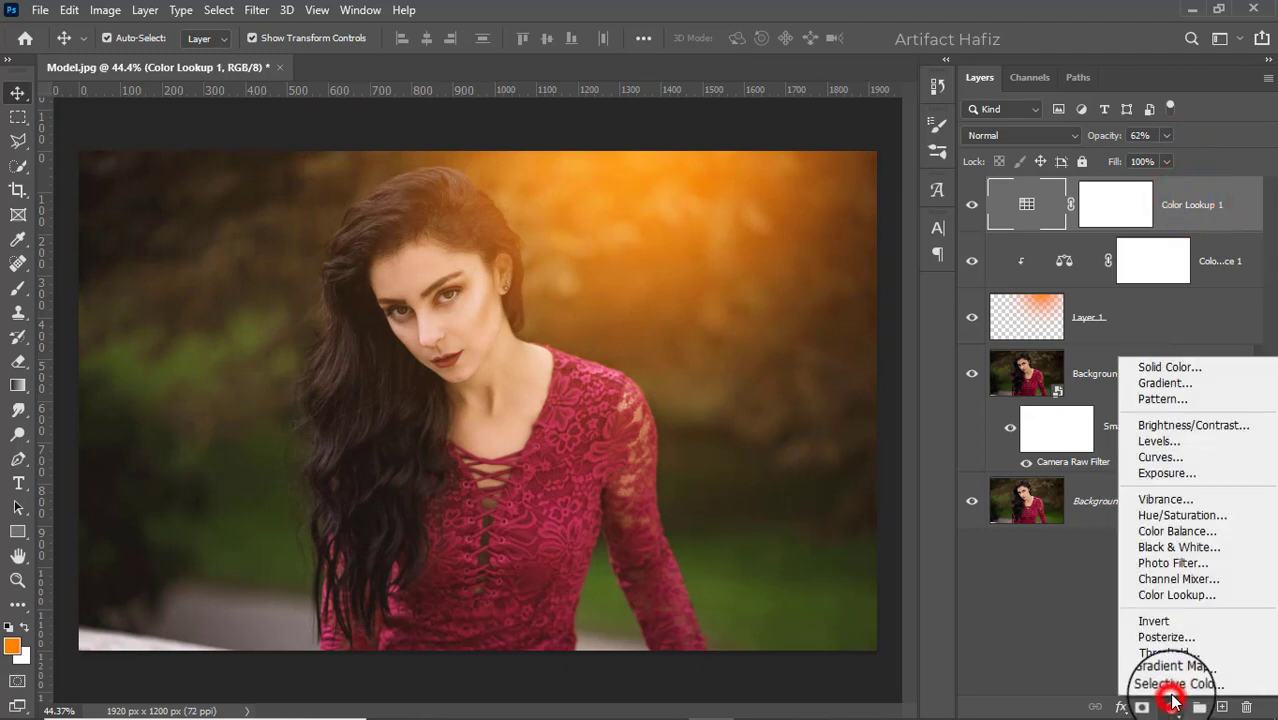
left_click(1160, 457)
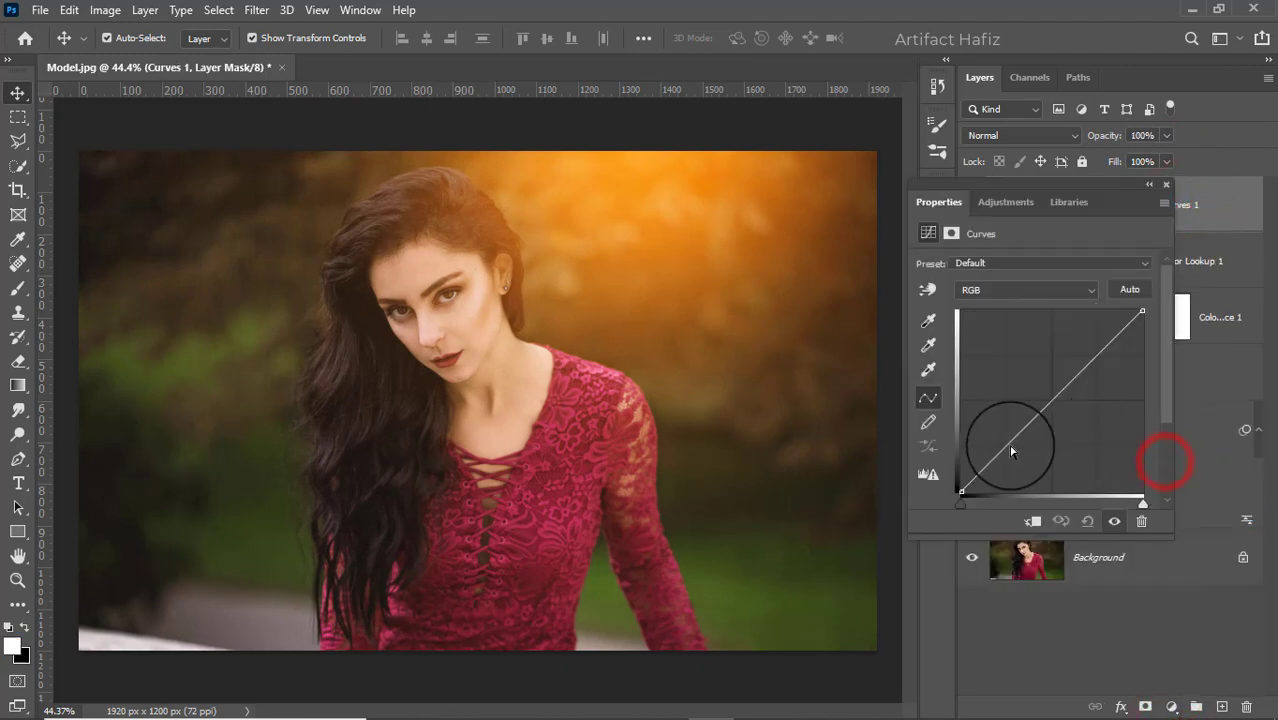
left_click_drag(1005, 445, 1009, 449)
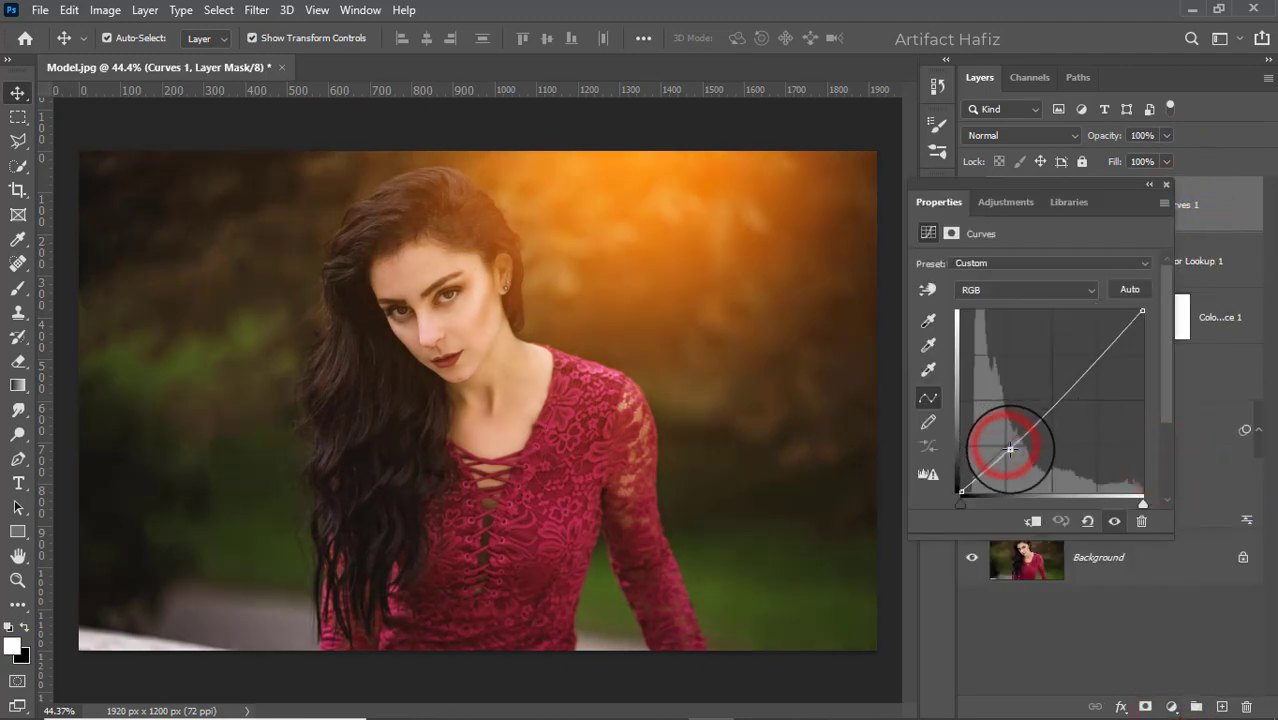
left_click_drag(1098, 360, 1095, 350)
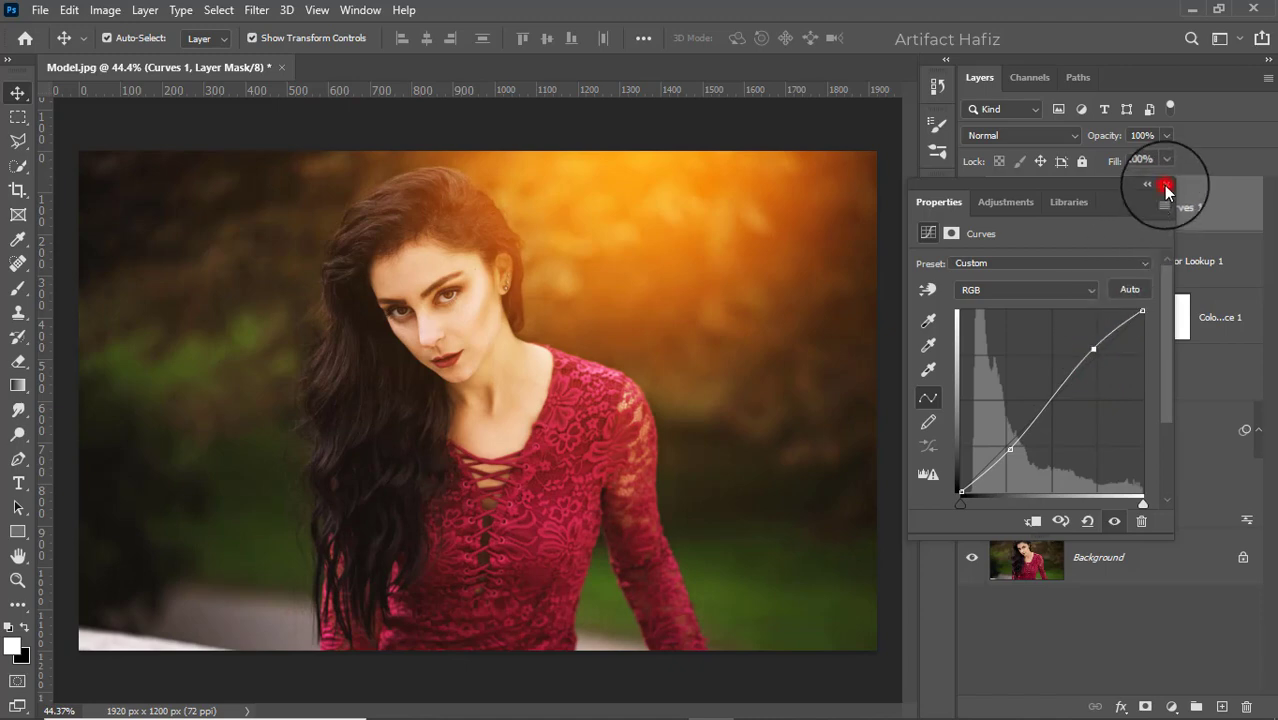
left_click(1165, 186)
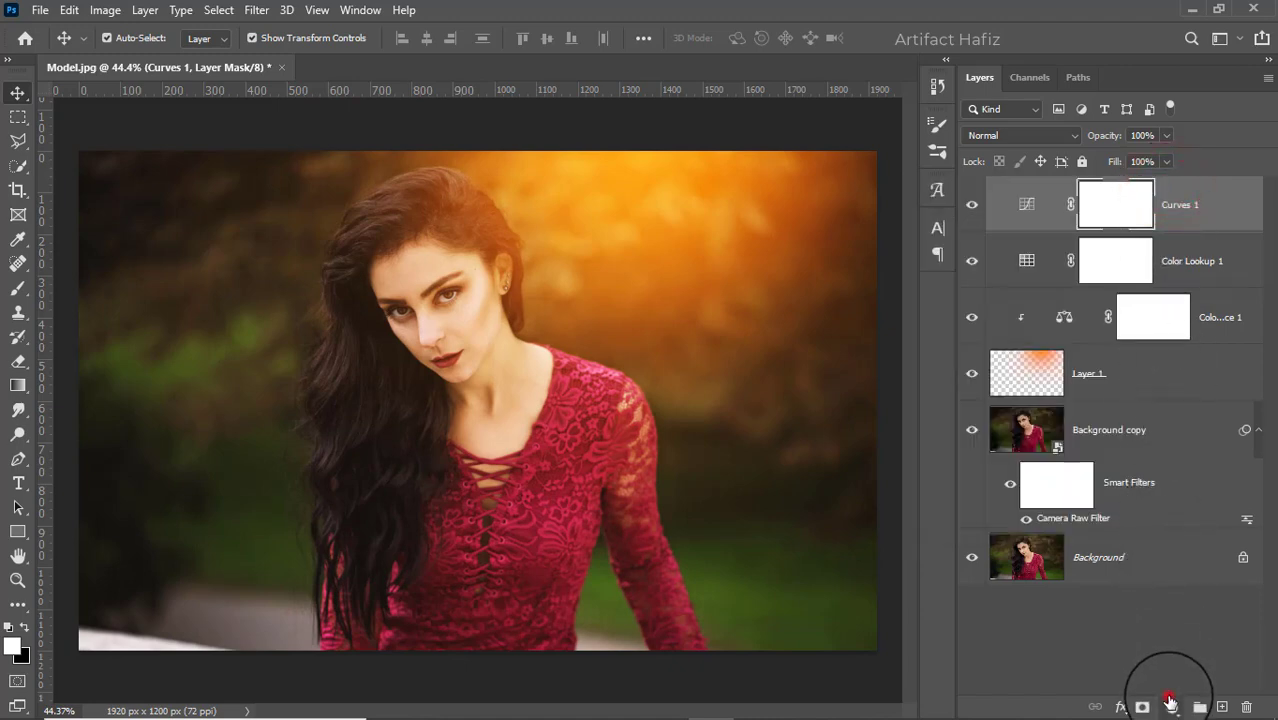
Step: Add a Levels adjustment on top and set its black input level to 2
left_click(1170, 703)
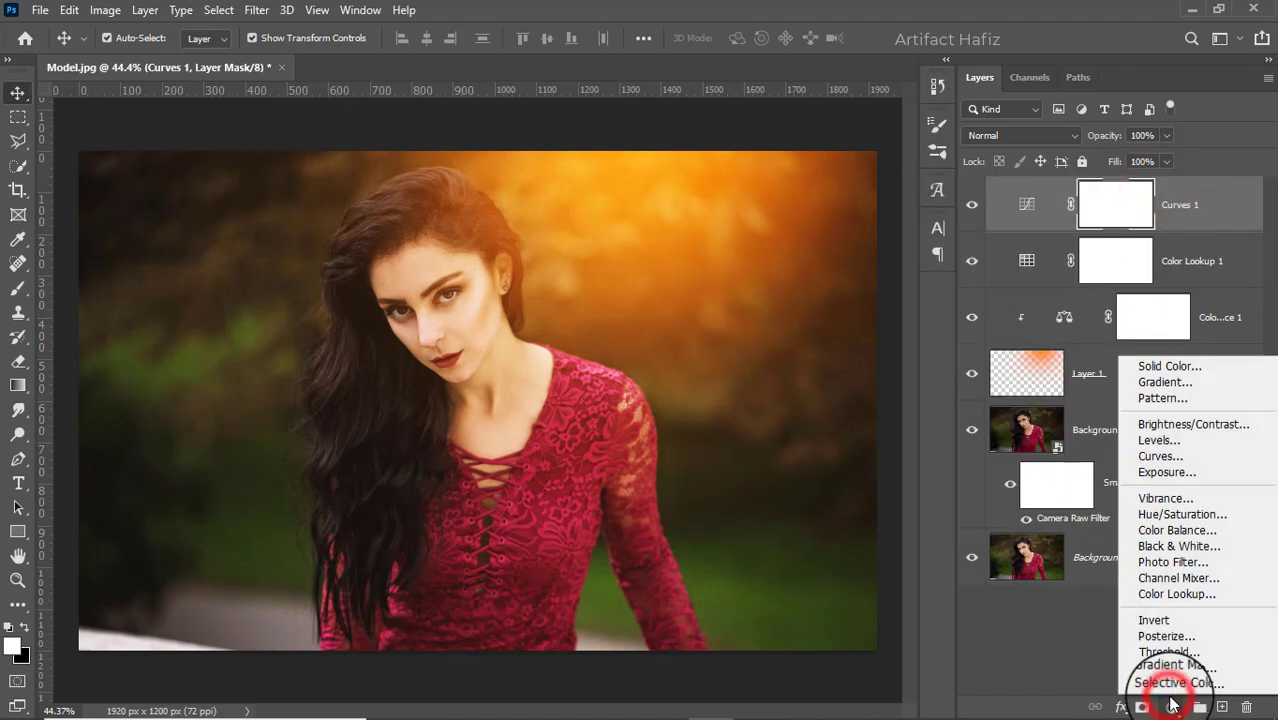
left_click(1178, 442)
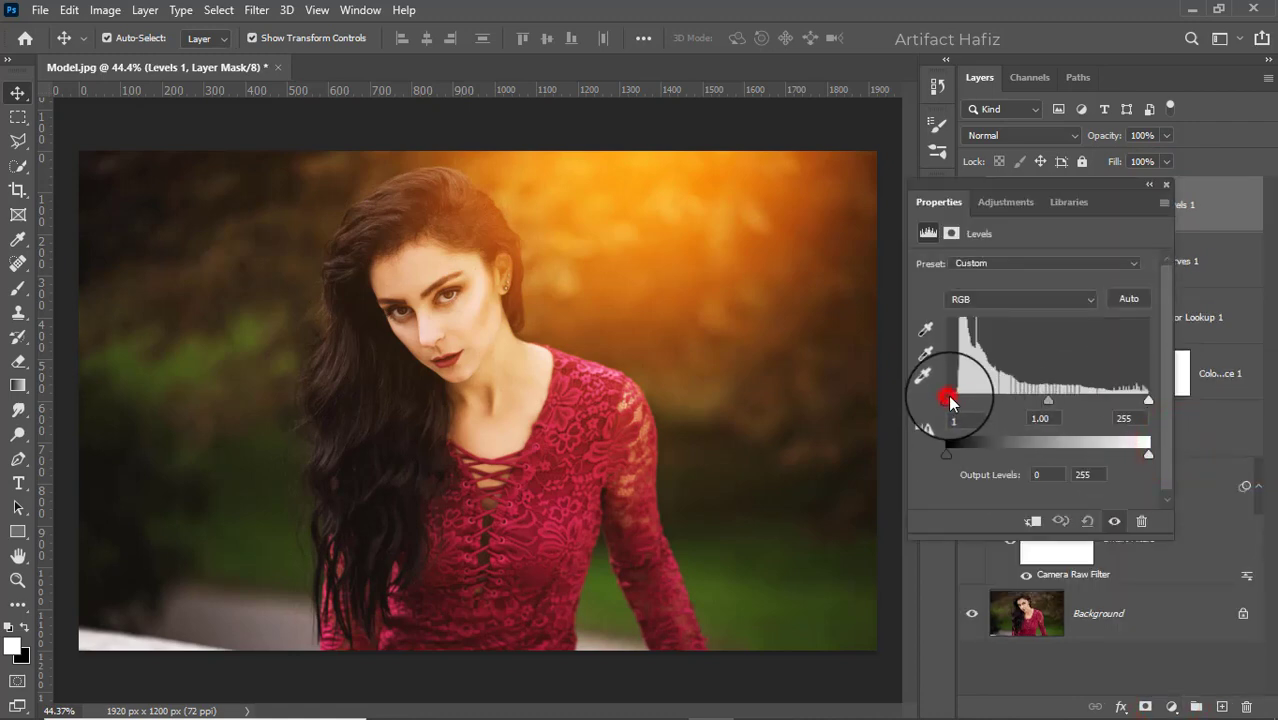
left_click_drag(953, 403, 951, 406)
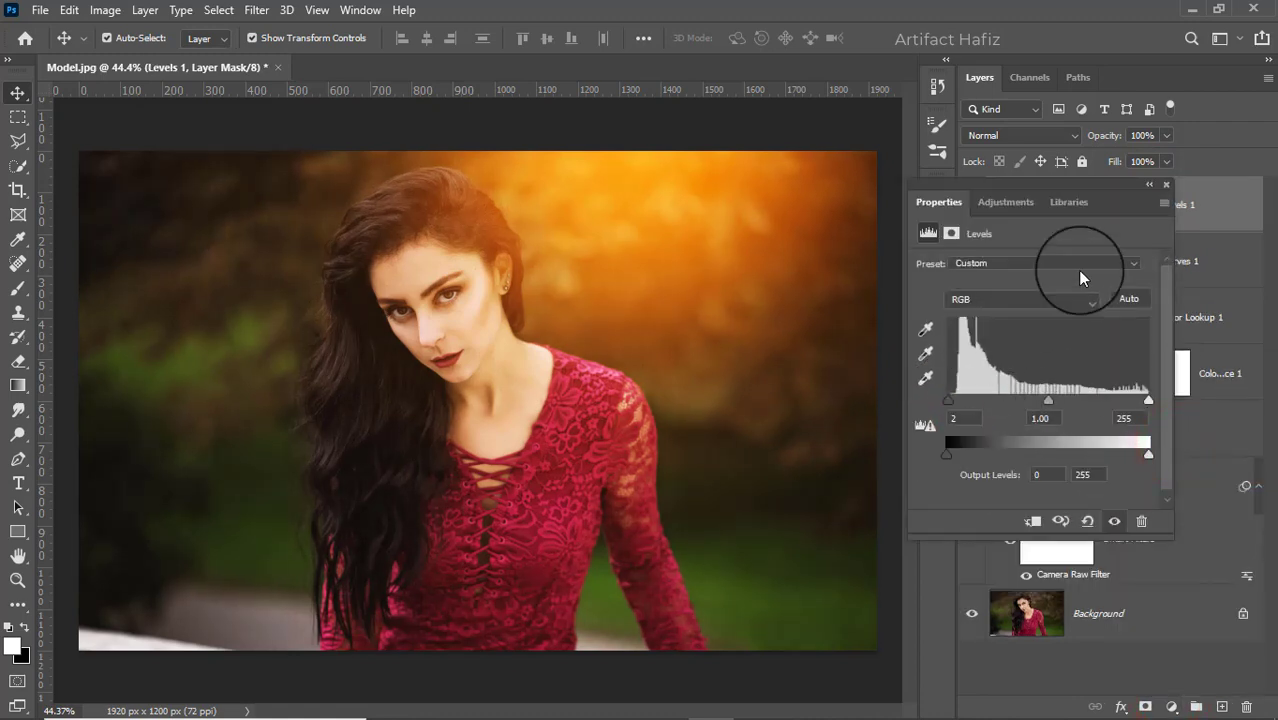
left_click(1166, 185)
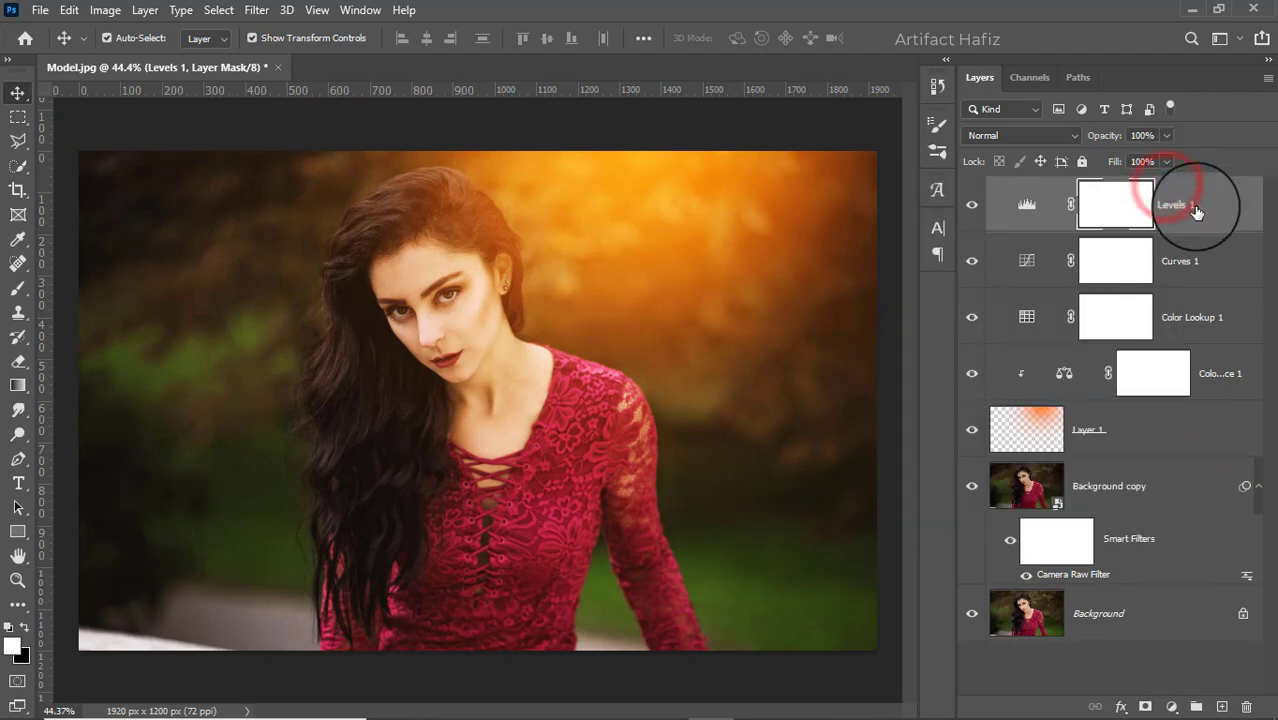
Step: Stamp all visible layers into a new merged layer on top and convert it for smart filters
key("ctrl+alt+shift+e")
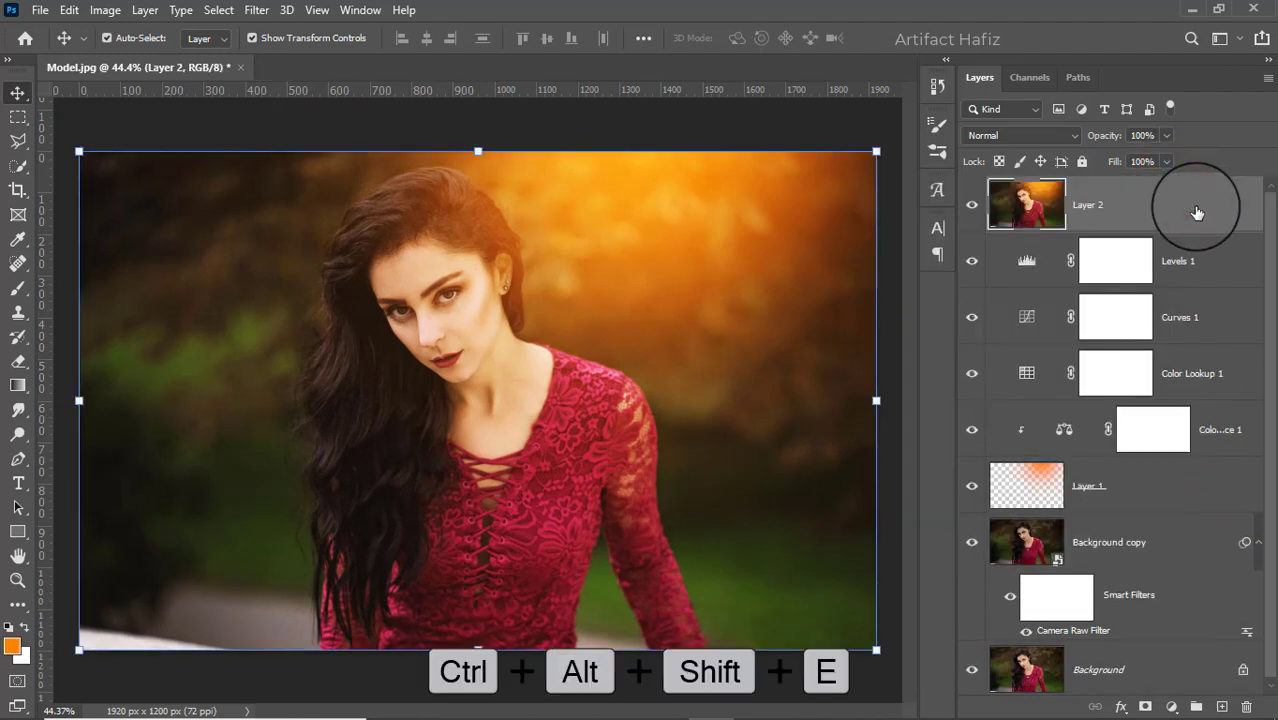
left_click(257, 10)
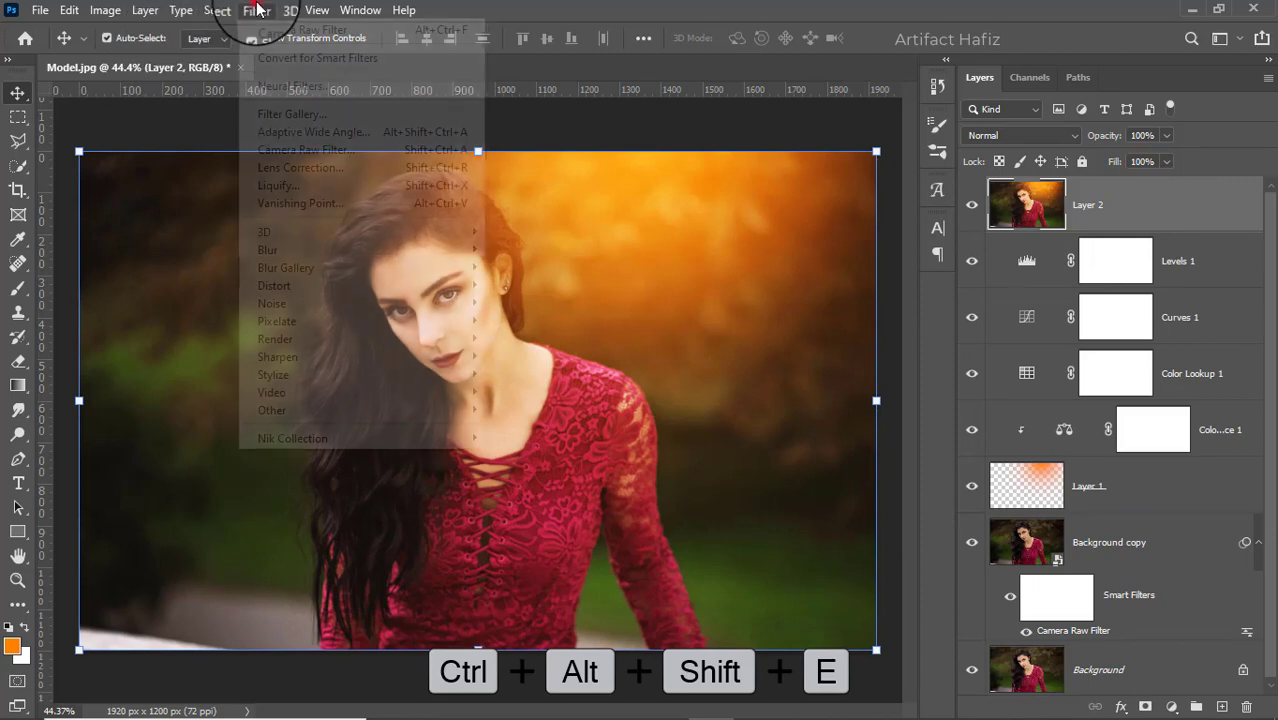
left_click(270, 54)
Step: Start a Camera Raw filter on the merged layer and raise the blue channel curve's black point to output 3
left_click(257, 10)
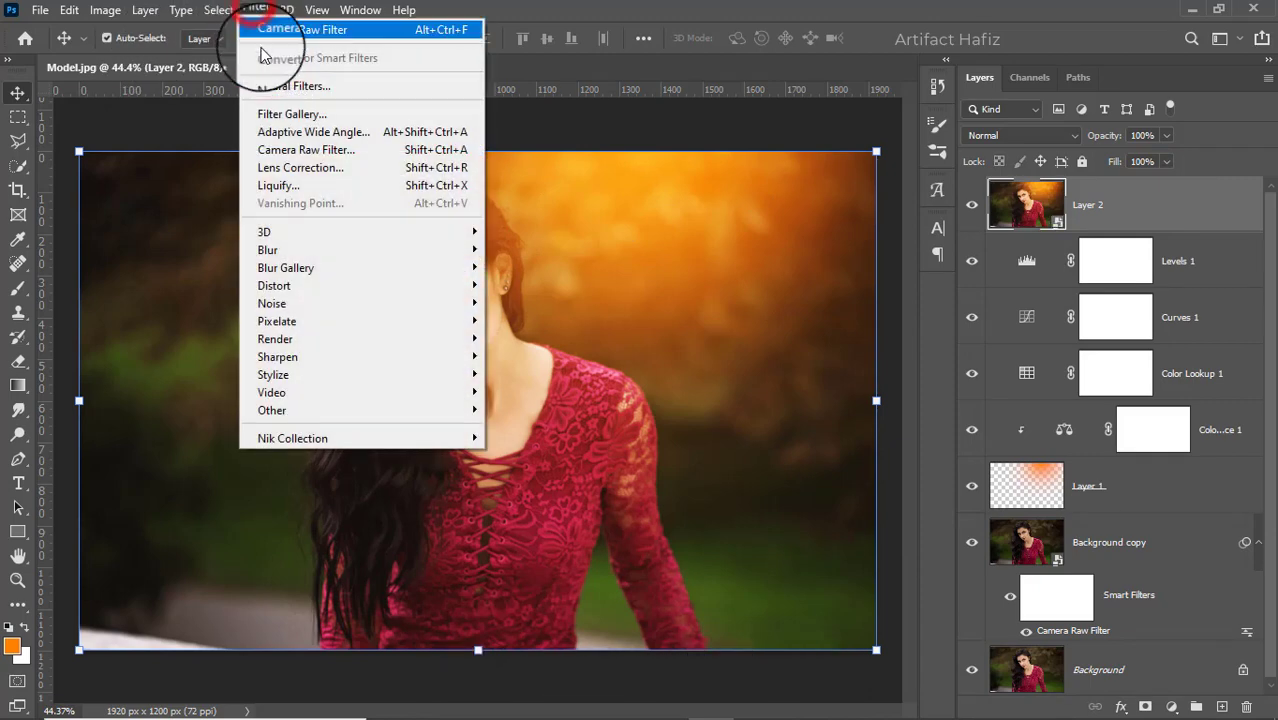
left_click(284, 150)
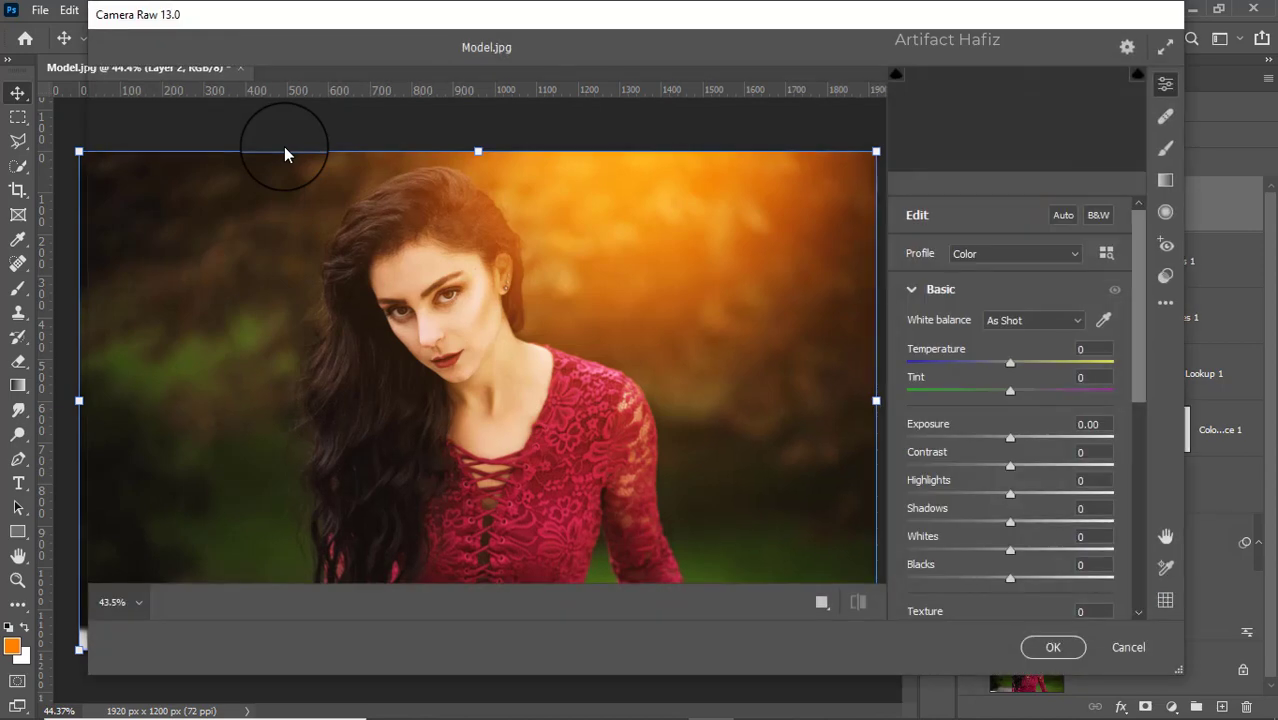
scroll(980, 447, "down", 5)
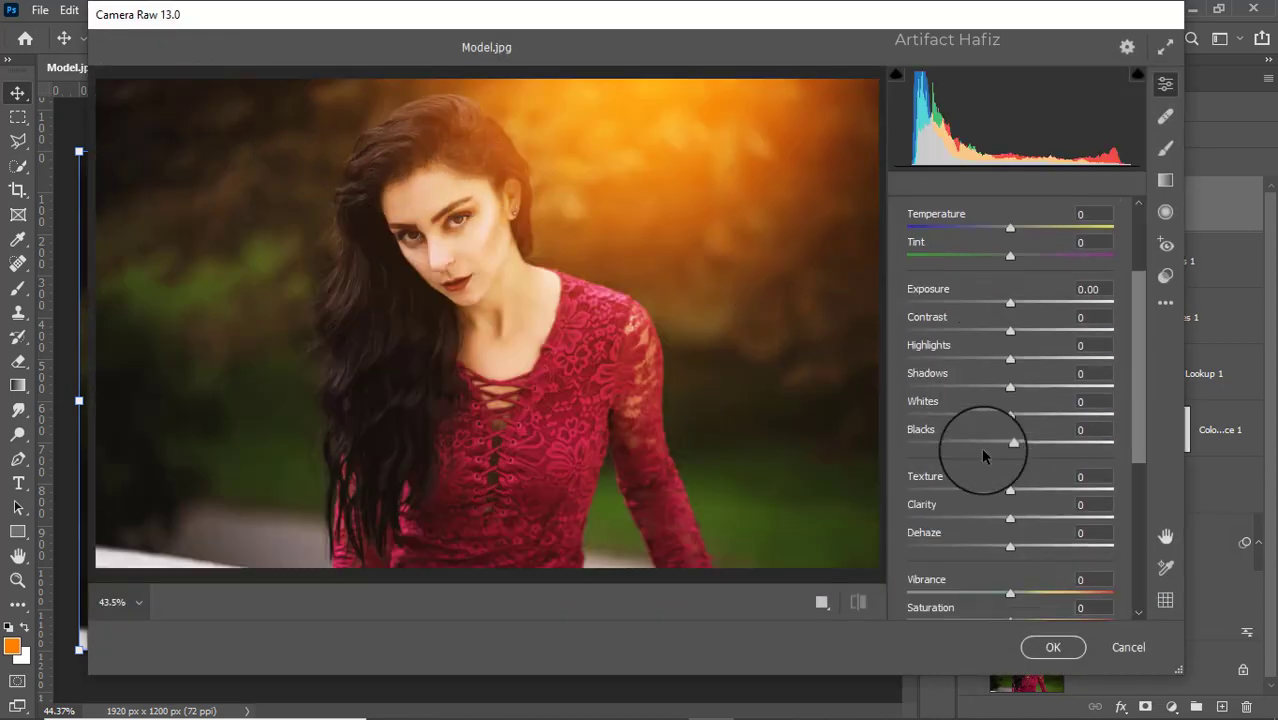
scroll(981, 445, "down", 3)
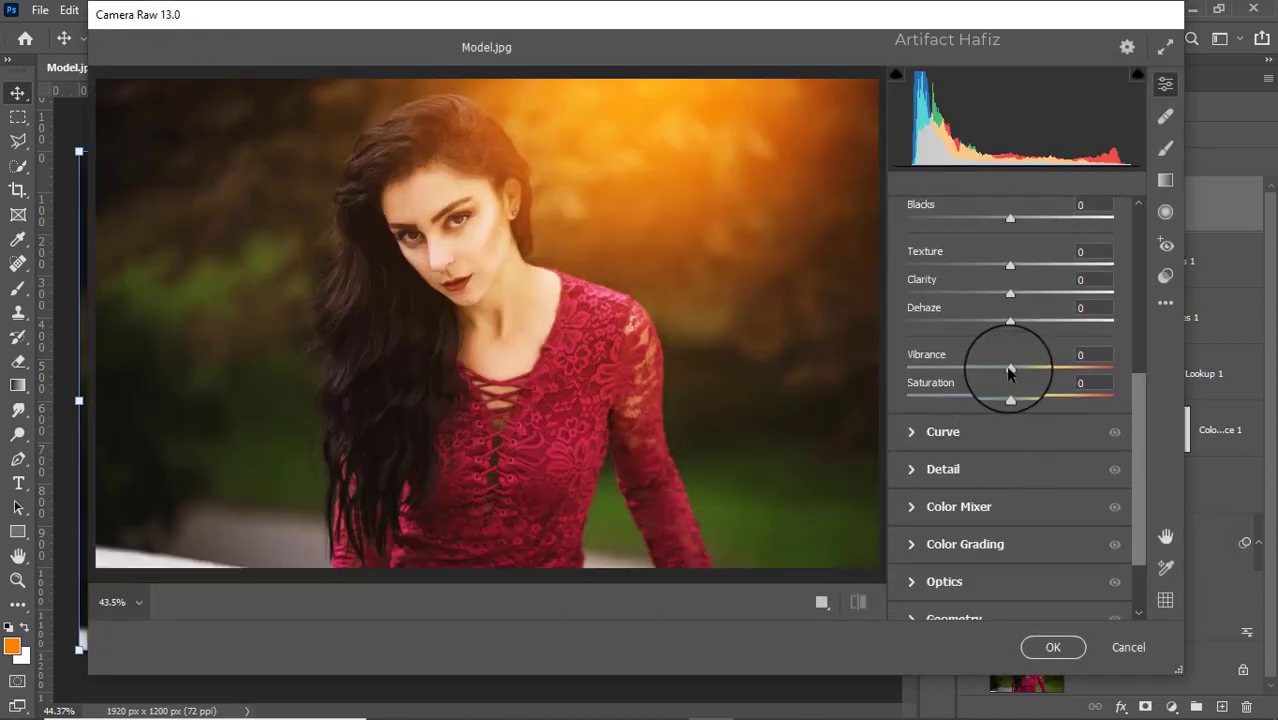
left_click(911, 432)
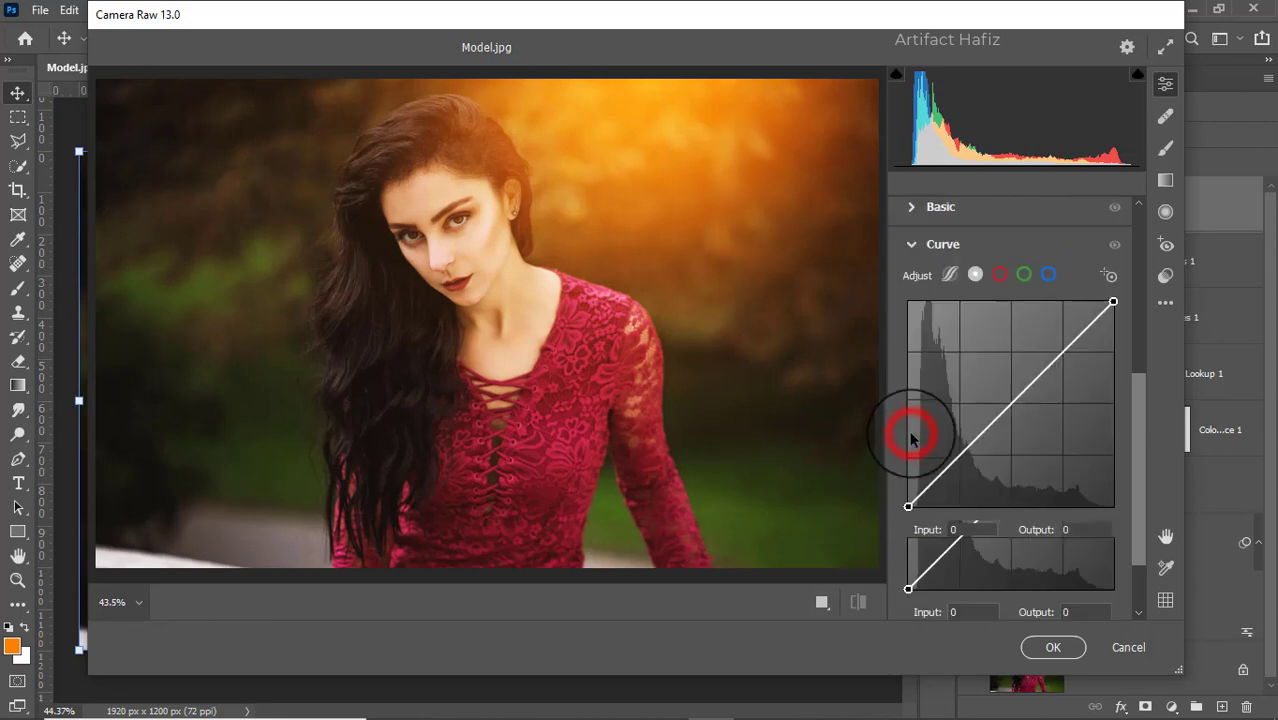
left_click(1048, 273)
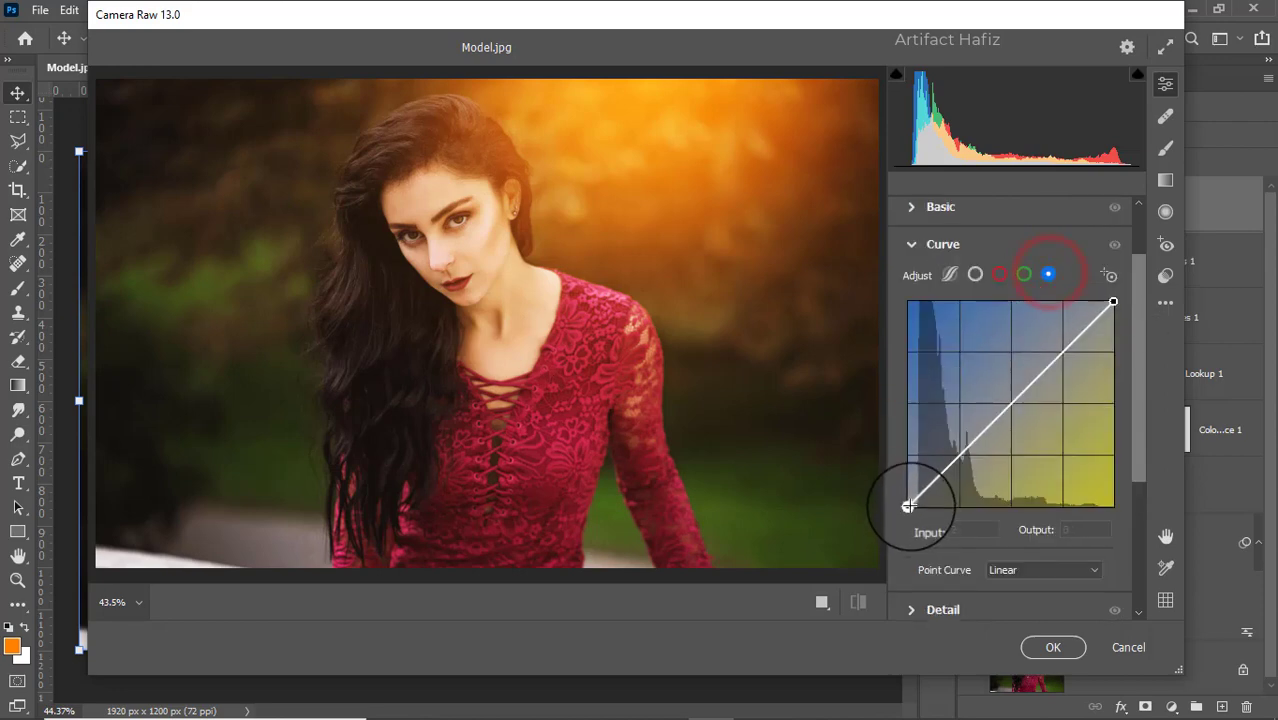
left_click_drag(907, 506, 908, 504)
Step: Set the Detail adjustments to Sharpening 15 and Noise Reduction 3
scroll(1004, 456, "down", 2)
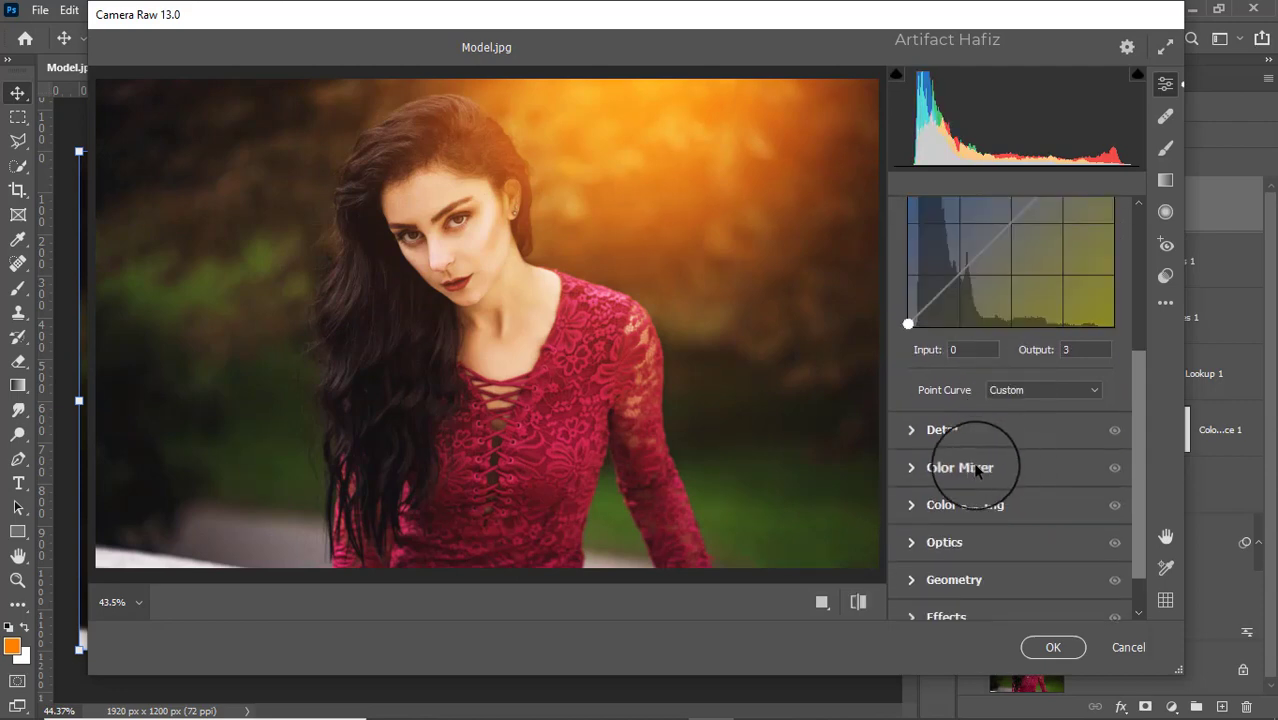
left_click(930, 430)
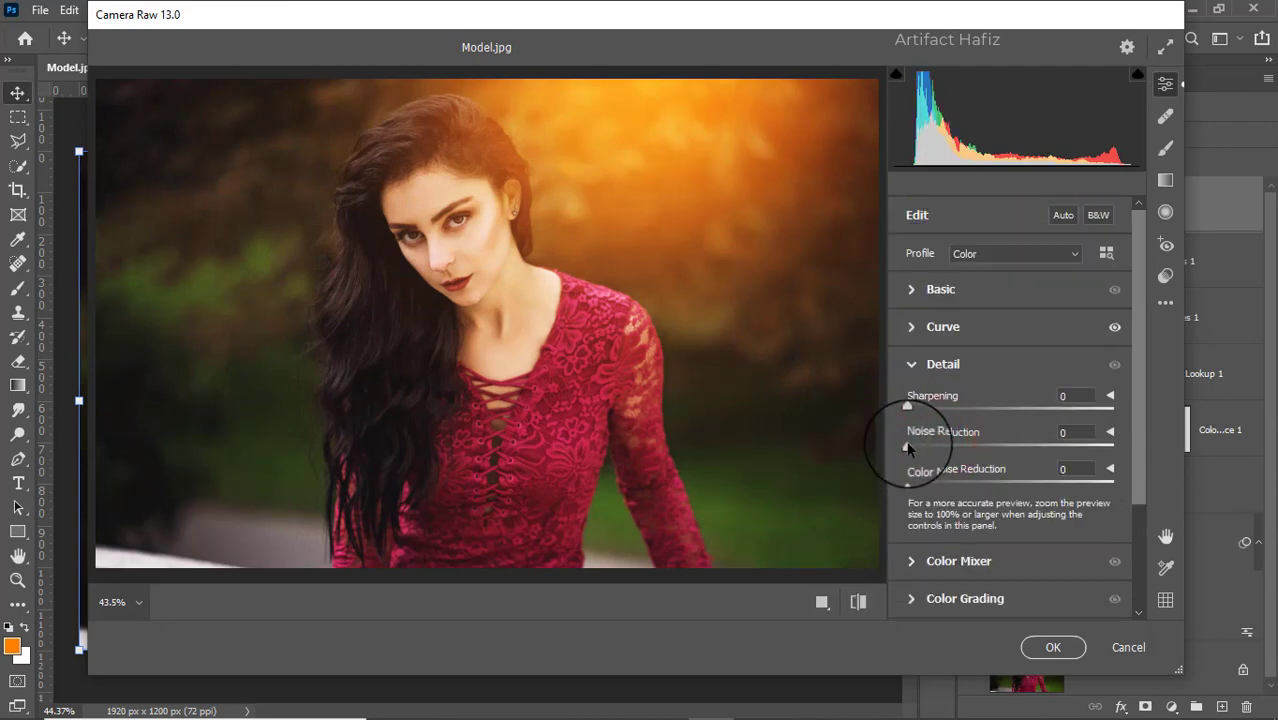
left_click_drag(908, 448, 928, 406)
scroll(958, 402, "down", 1)
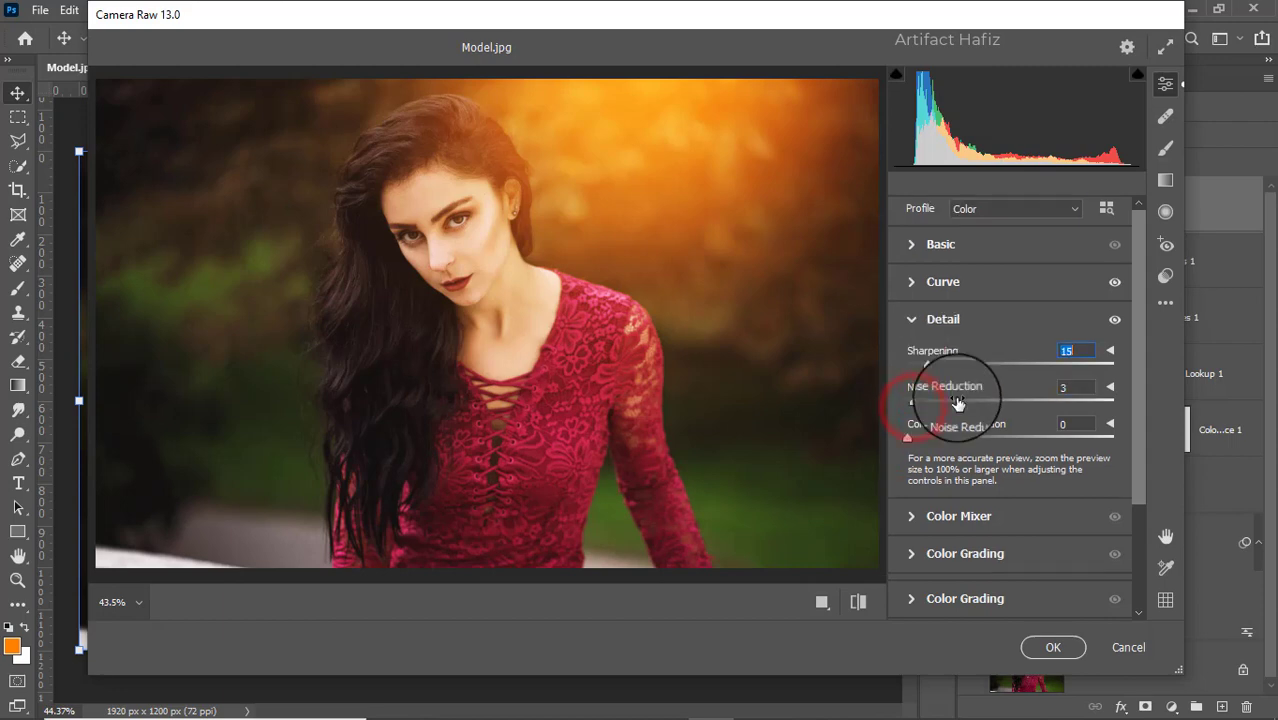
Step: Set the Color Mixer saturation to Reds -13, Oranges -15, Yellows -25, Greens -96, Aquas +5 and Blues +9
scroll(958, 402, "down", 2)
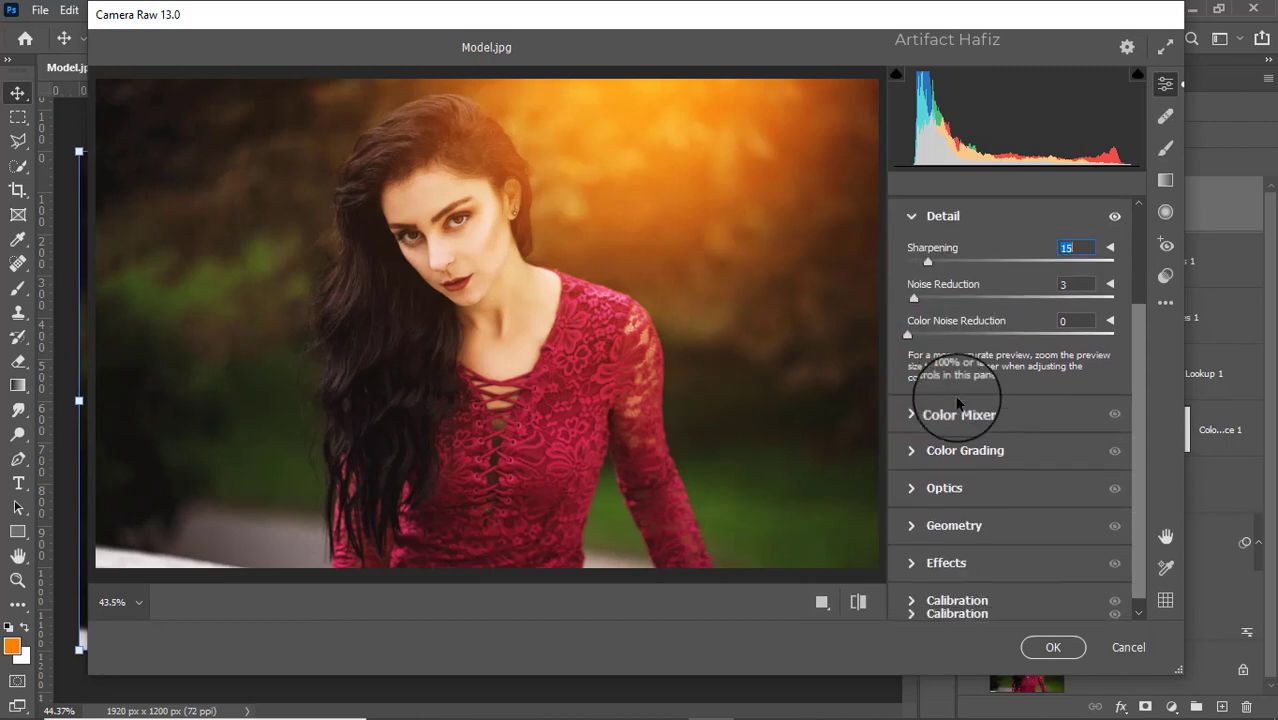
left_click(907, 414)
left_click(975, 316)
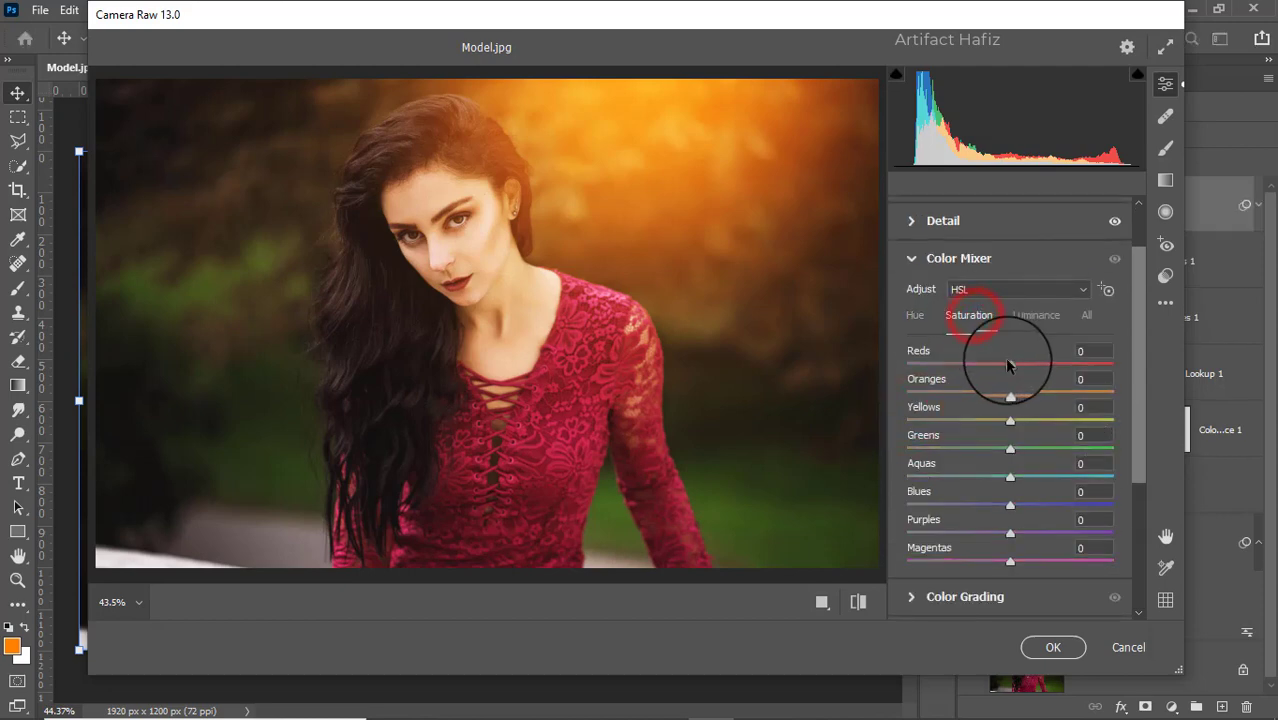
left_click_drag(1010, 370, 911, 456)
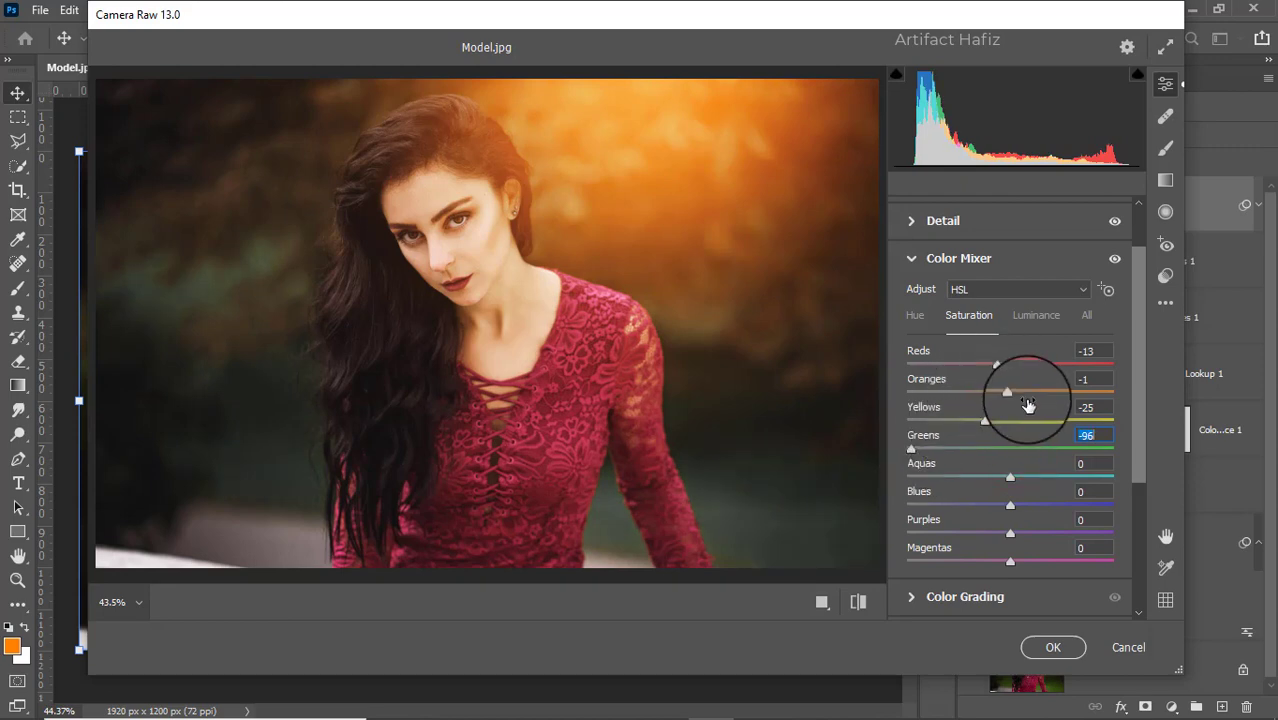
left_click_drag(1008, 392, 993, 392)
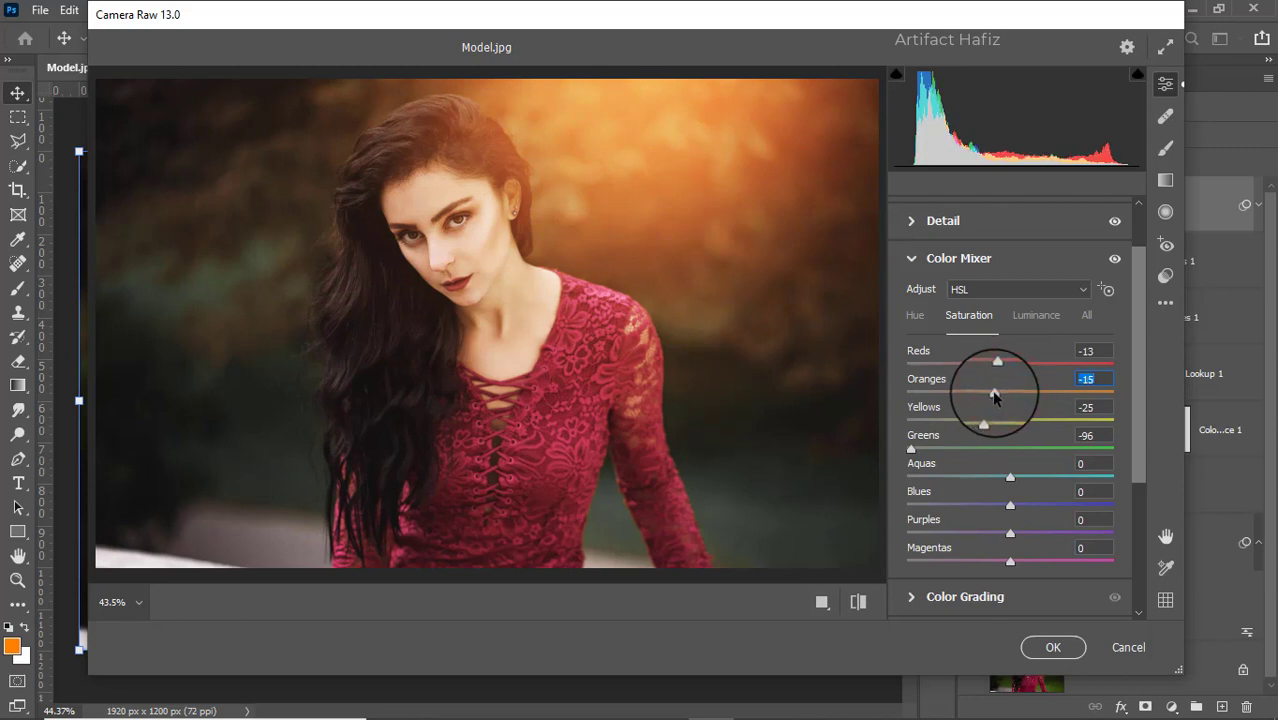
left_click_drag(1010, 476, 1019, 505)
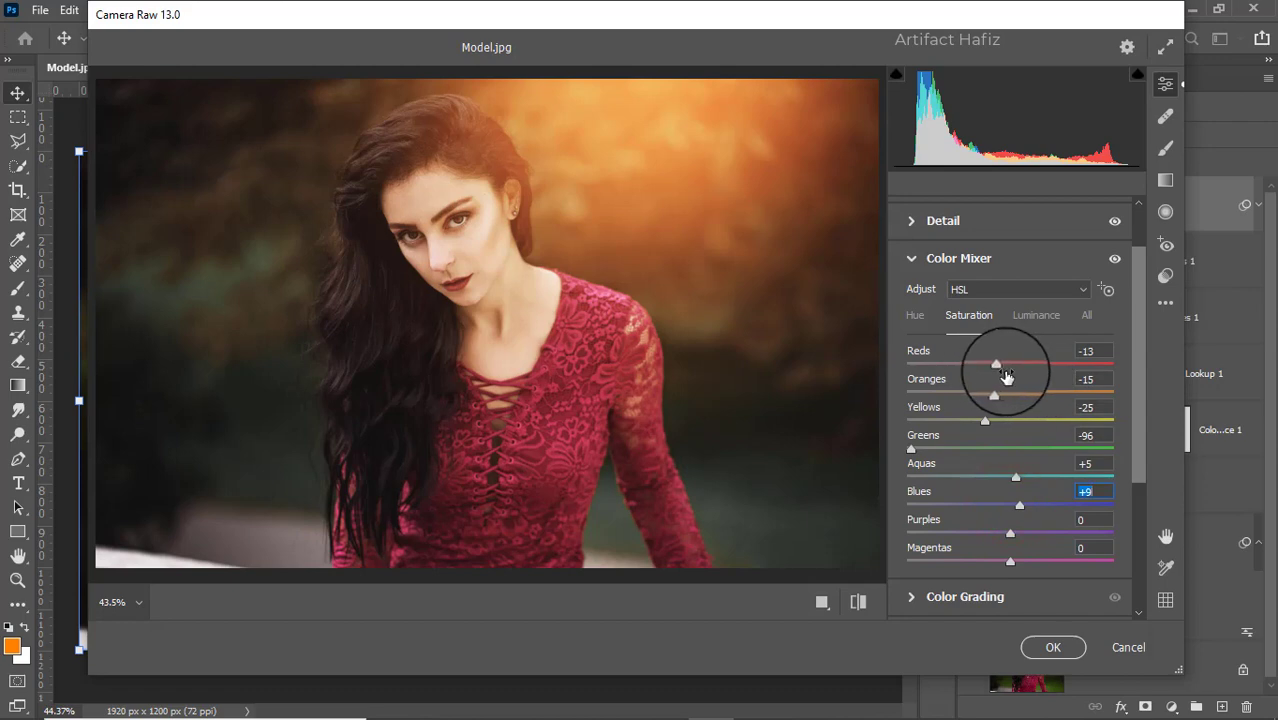
Step: Set the Color Mixer luminance to Reds +16, Oranges +5, Yellows +29 and Greens +39
scroll(995, 379, "down", 3)
scroll(1000, 343, "up", 3)
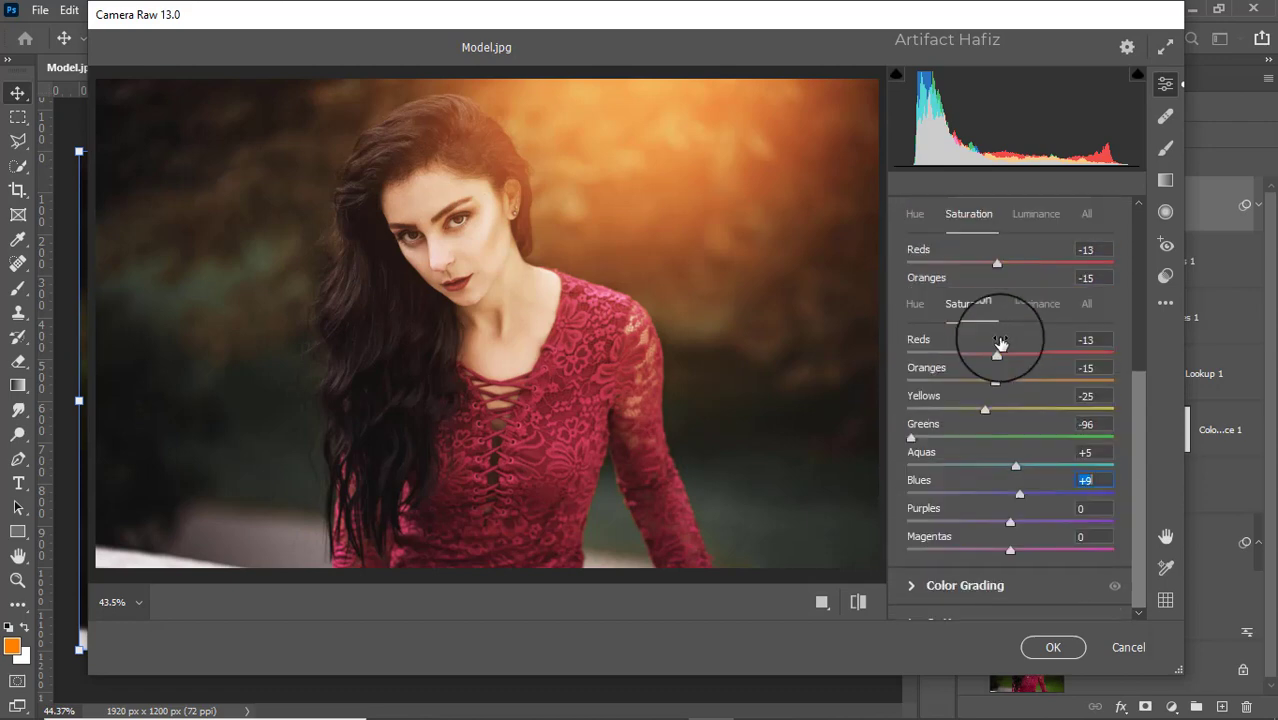
left_click(1038, 313)
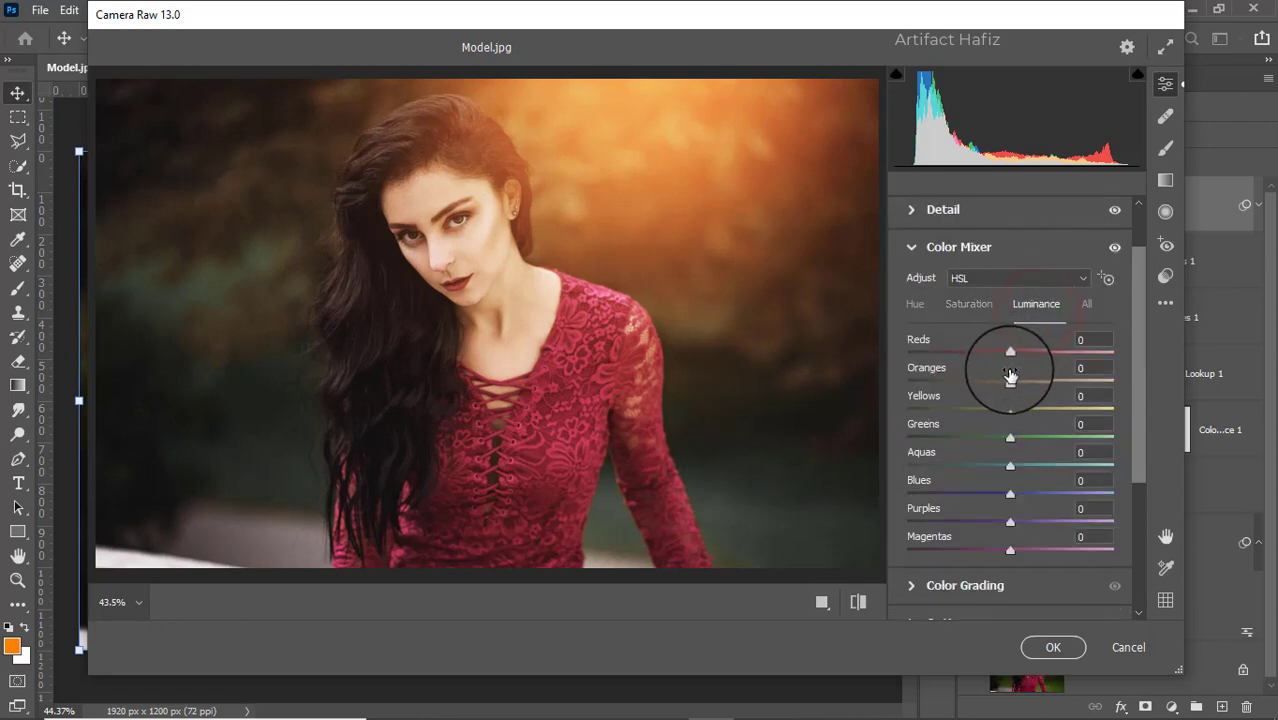
left_click_drag(1010, 381, 1046, 394)
Step: Shift the Color Mixer hue to Aquas -45 and Blues -62
scroll(1015, 370, "down", 1)
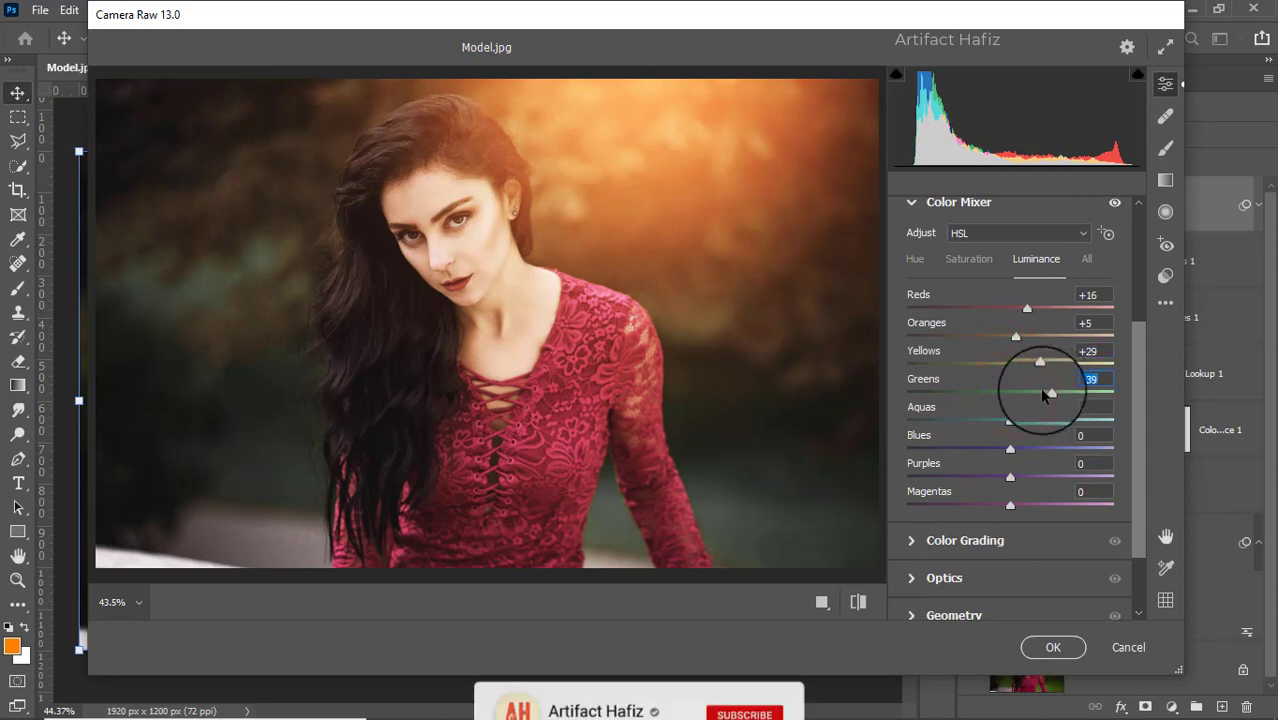
left_click(915, 259)
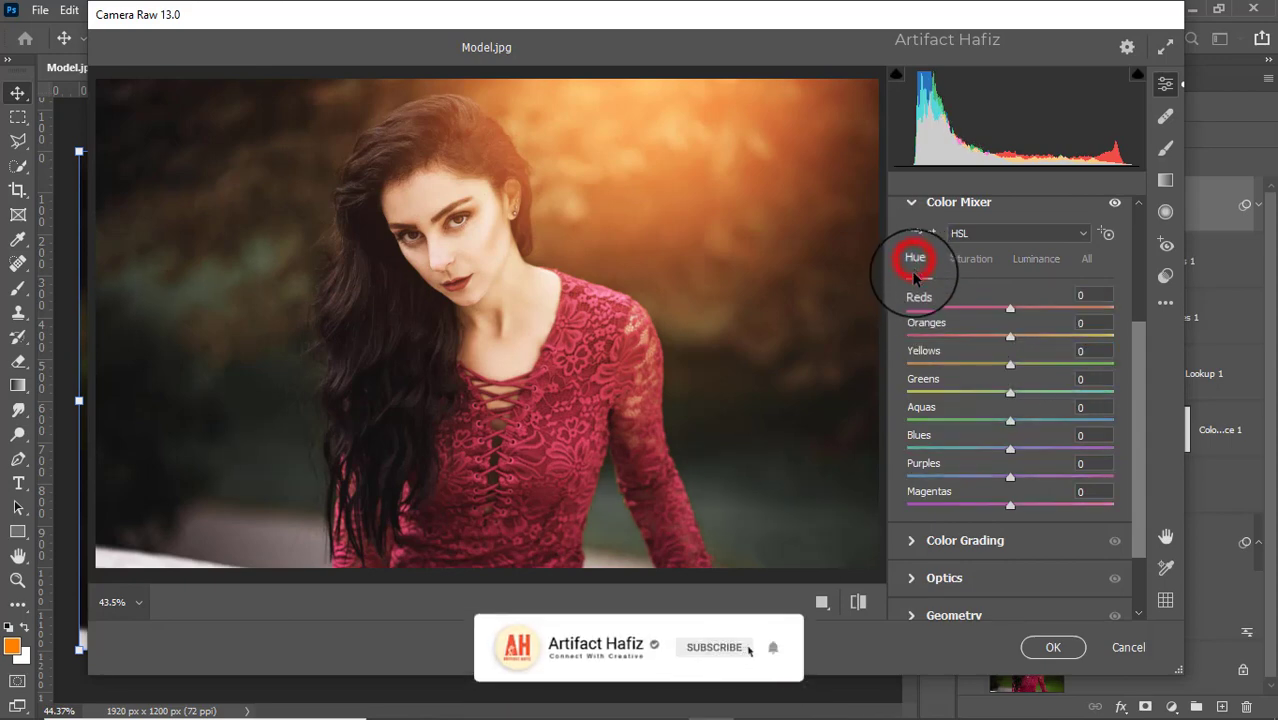
left_click_drag(1010, 421, 955, 450)
Step: Color grade the shadows with hue 274 and saturation 13, and the highlights with hue 124 and saturation 8
scroll(953, 448, "down", 3)
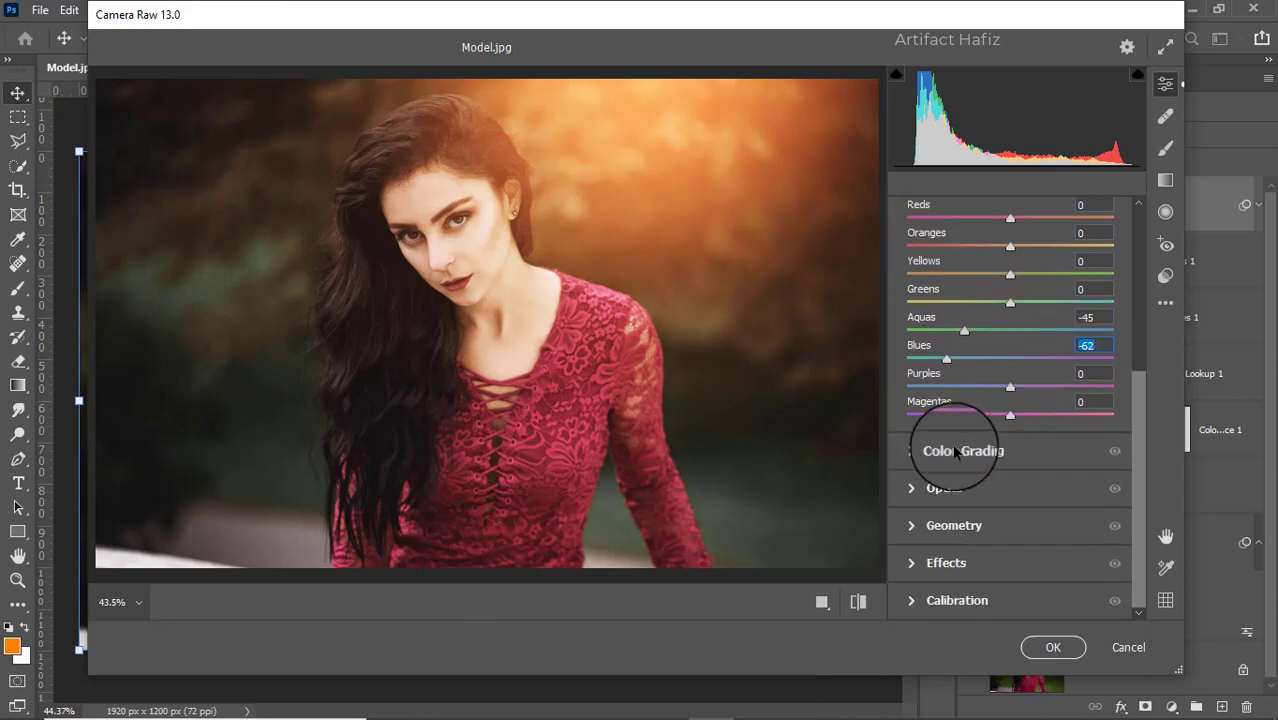
left_click(955, 451)
left_click_drag(950, 491, 956, 586)
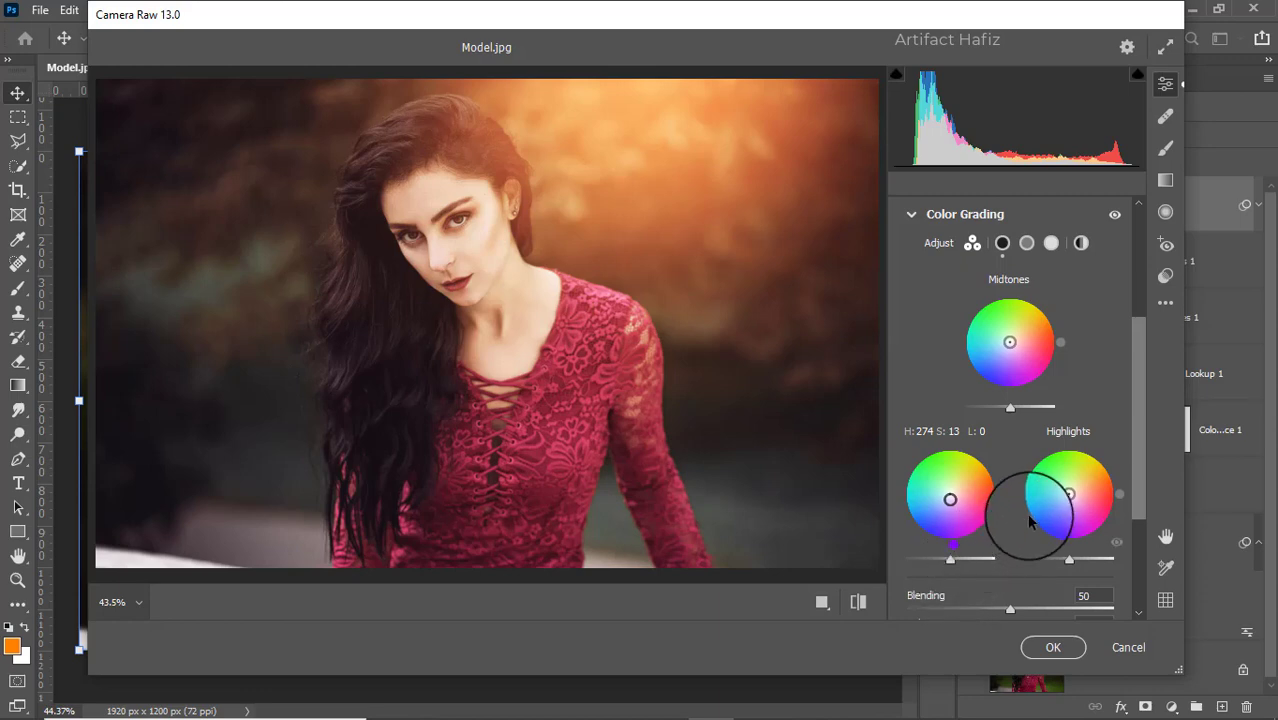
left_click(1069, 494)
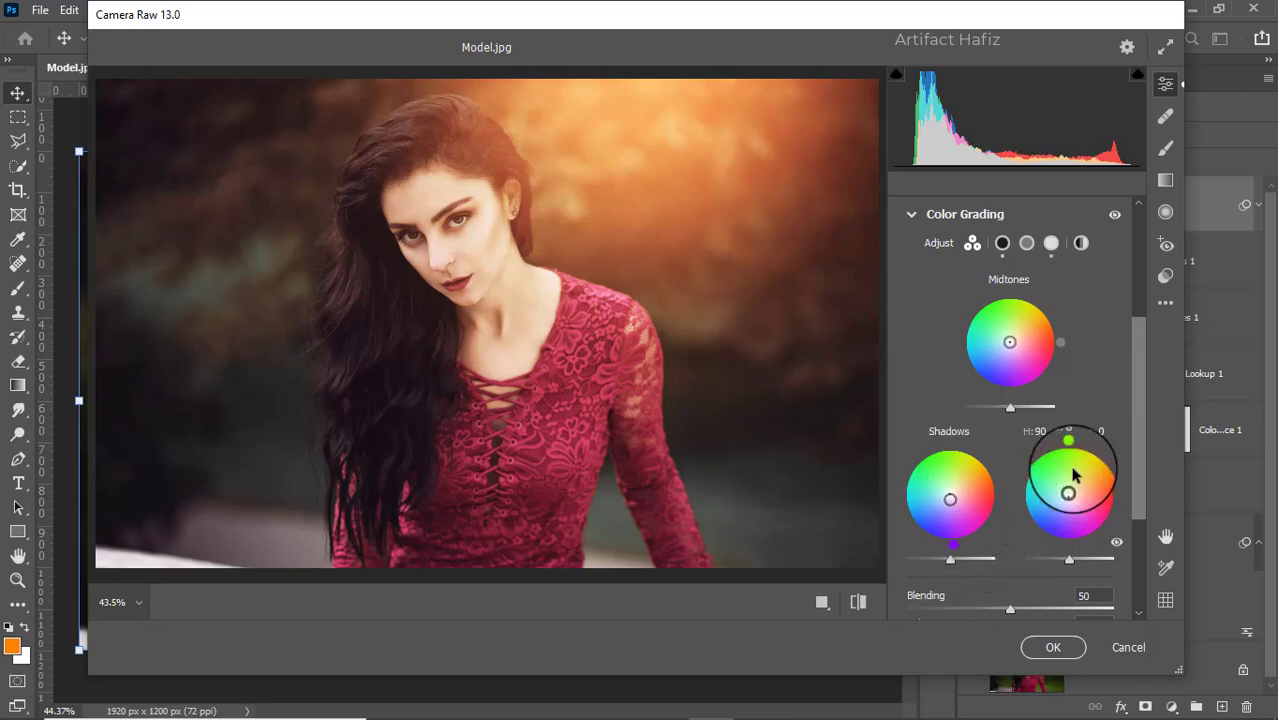
mouse_move(1066, 440)
left_mouse_down()
mouse_move(1060, 424)
mouse_move(970, 500)
mouse_move(1081, 382)
mouse_move(990, 487)
mouse_move(1026, 440)
left_mouse_up()
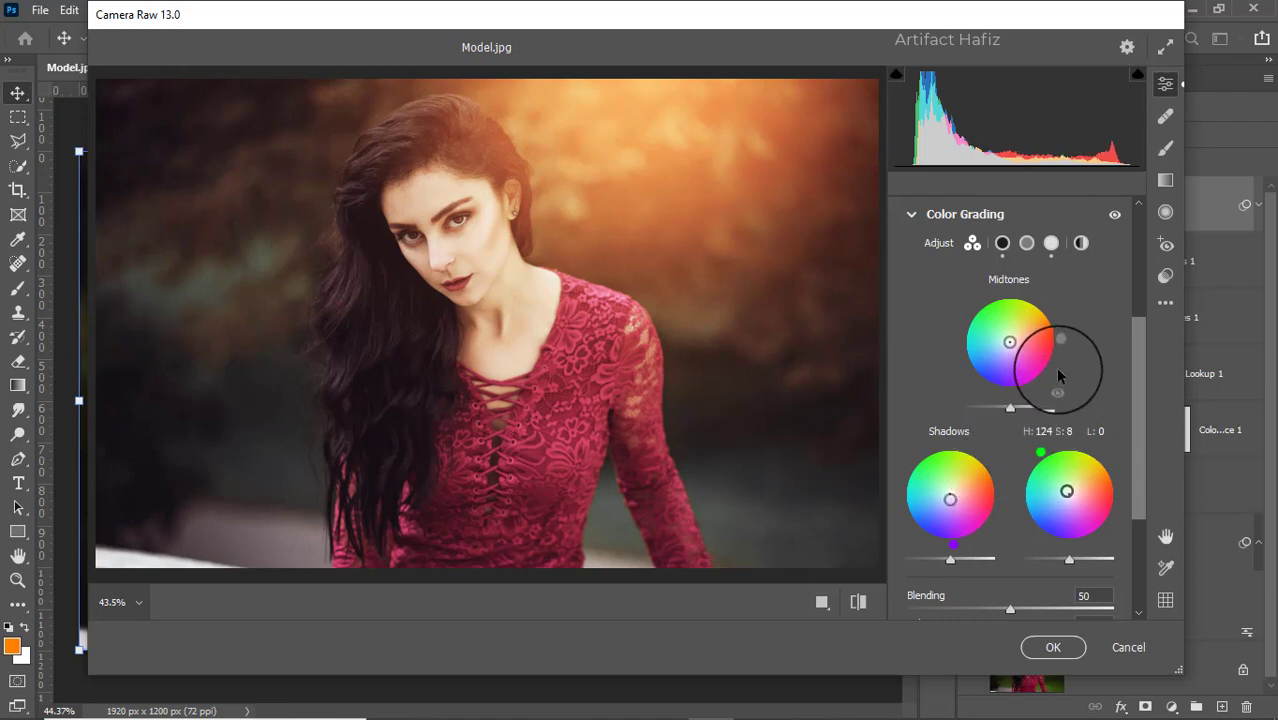
Step: Add a slight dark vignette by setting Vignetting to -6 in the Effects adjustments
scroll(1055, 367, "down", 3)
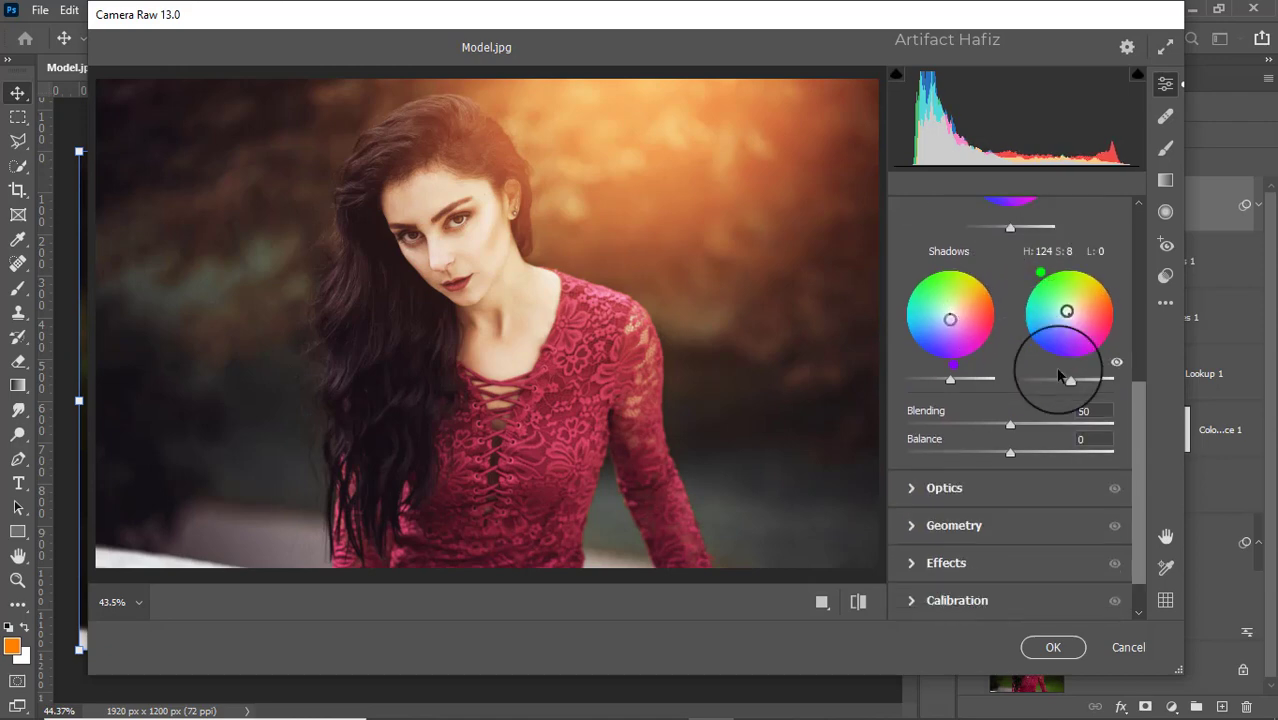
left_click(920, 565)
left_click_drag(1009, 411, 1003, 415)
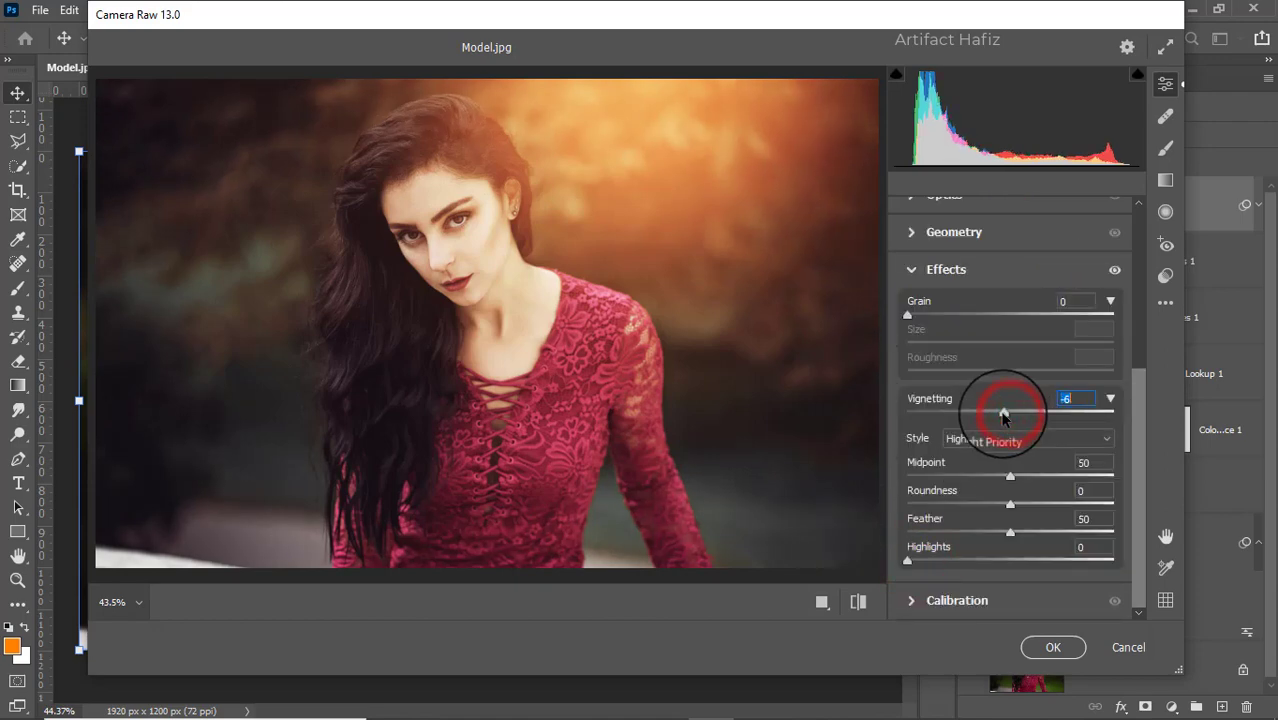
Step: Set the Calibration saturation to Red Primary -5, Green Primary +5 and Blue Primary +7, and apply the Camera Raw filter
left_click(932, 601)
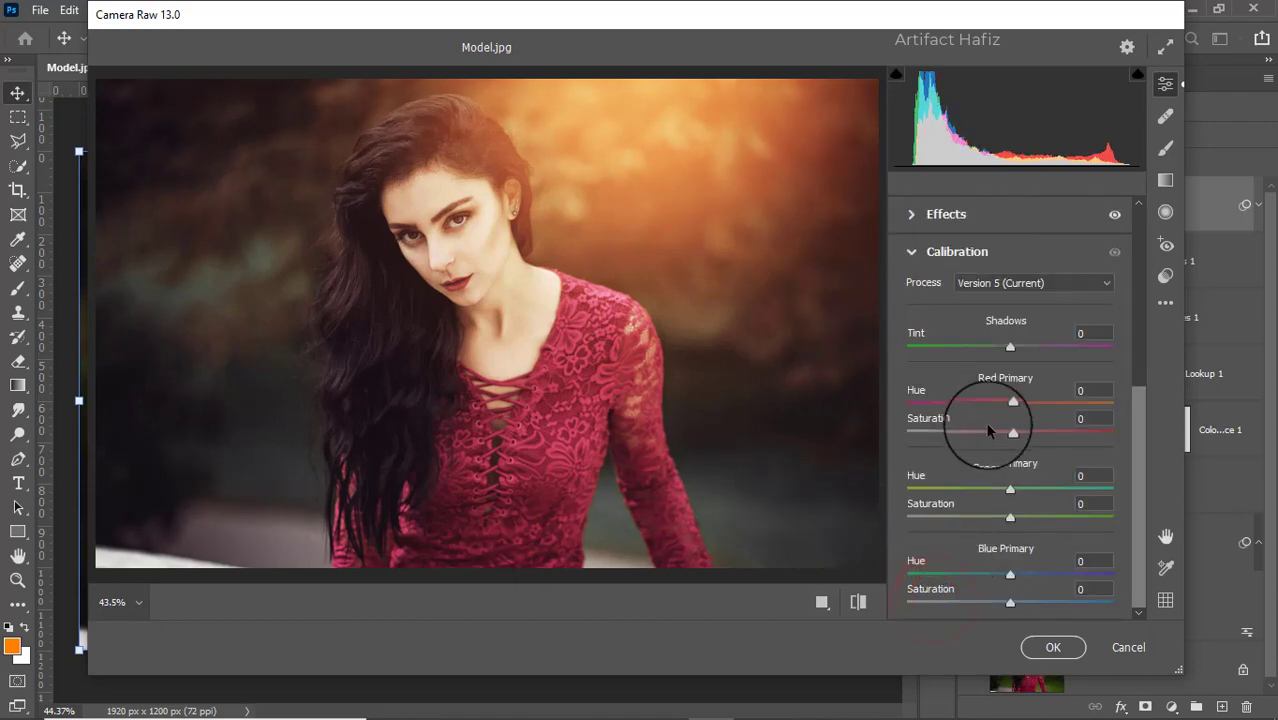
left_click_drag(1007, 433, 1005, 433)
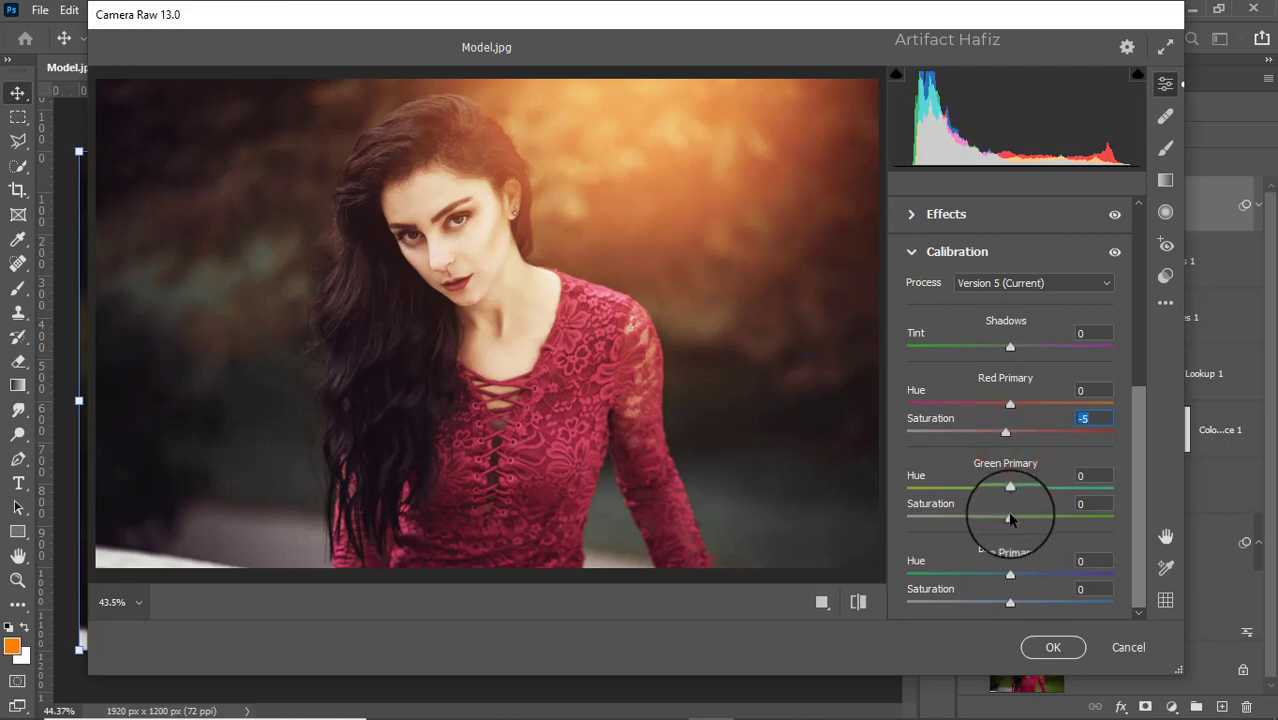
left_click_drag(1012, 518, 1015, 517)
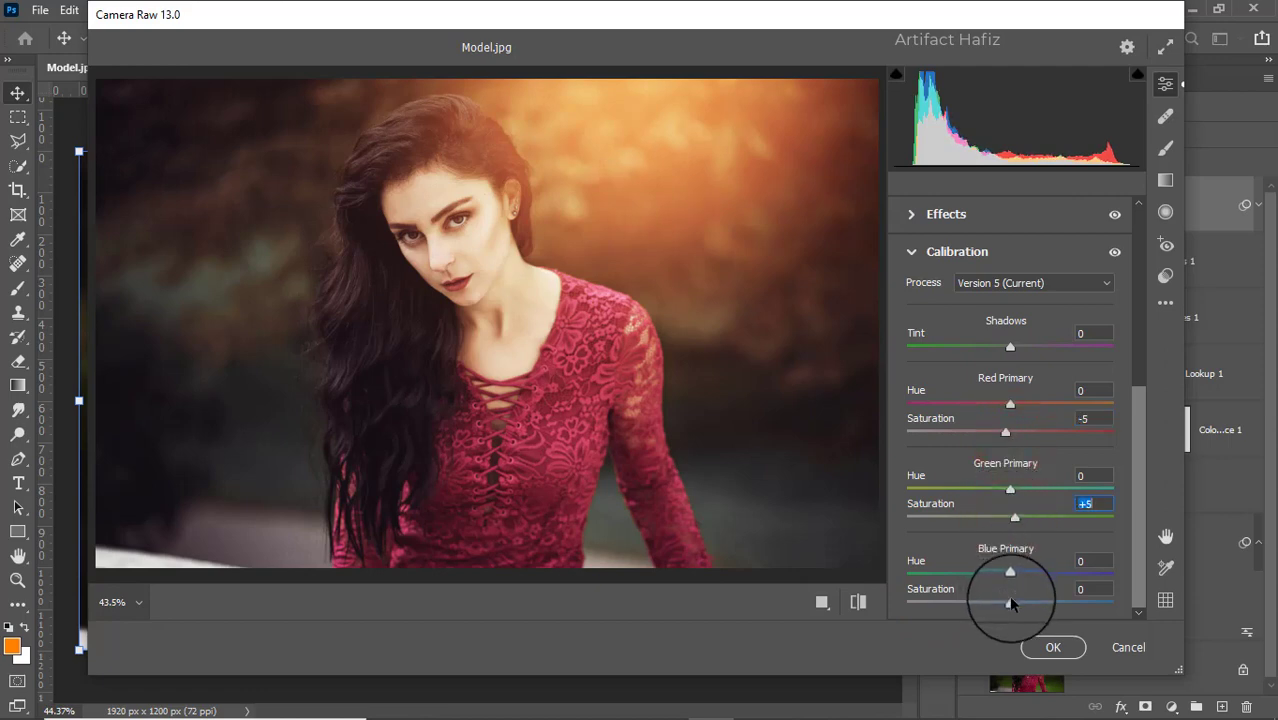
left_click_drag(1017, 604, 1019, 604)
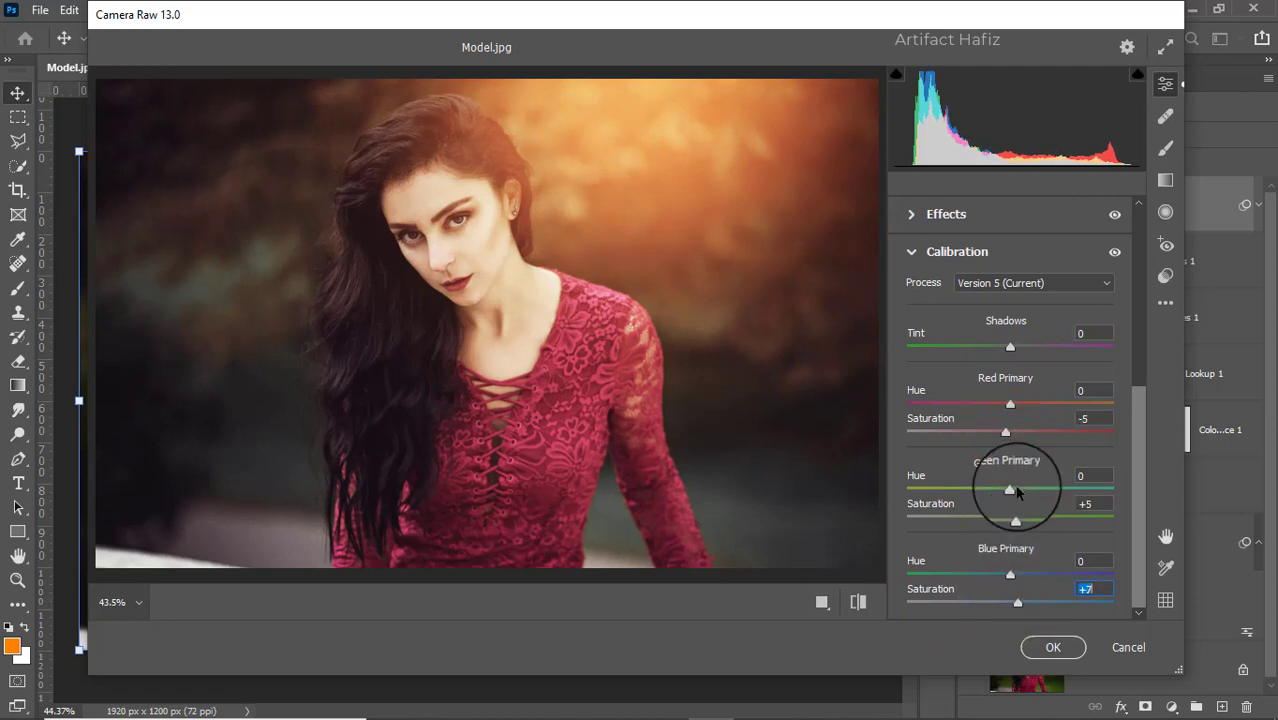
left_click(1045, 646)
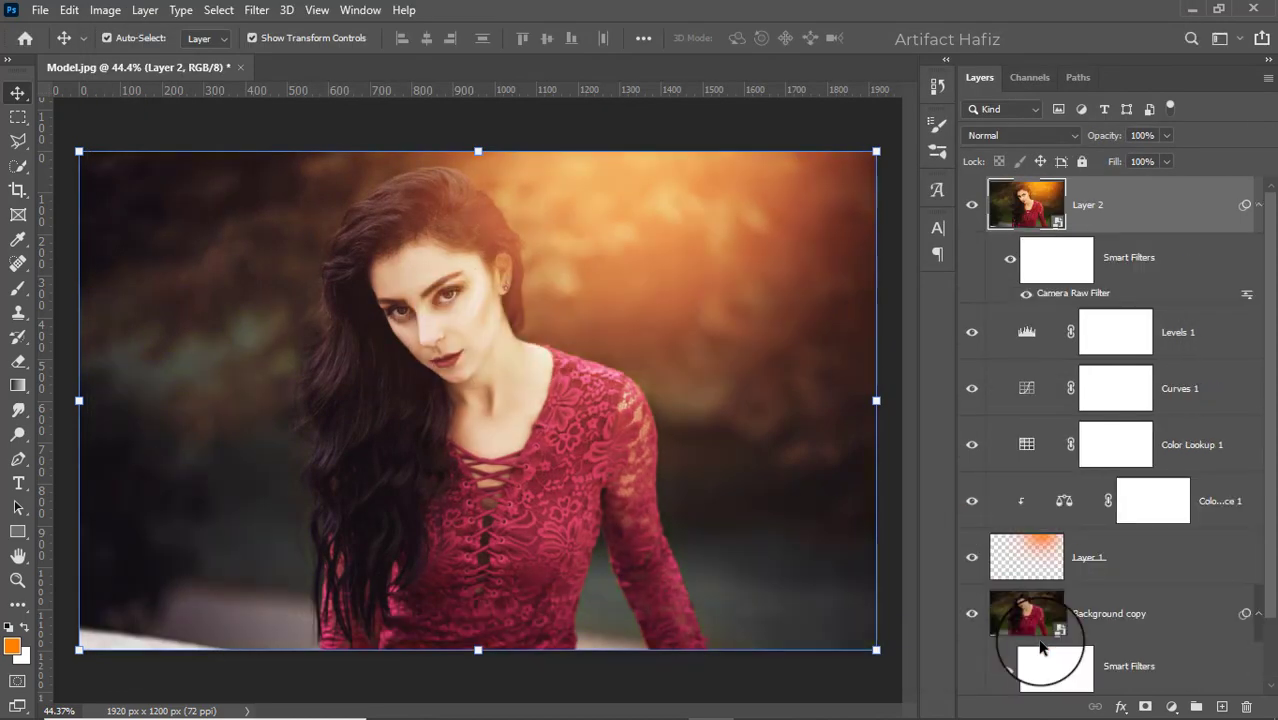
Step: Compare the graded portrait with the original by toggling the visibility of all layers except the Background
scroll(1035, 505, "down", 2)
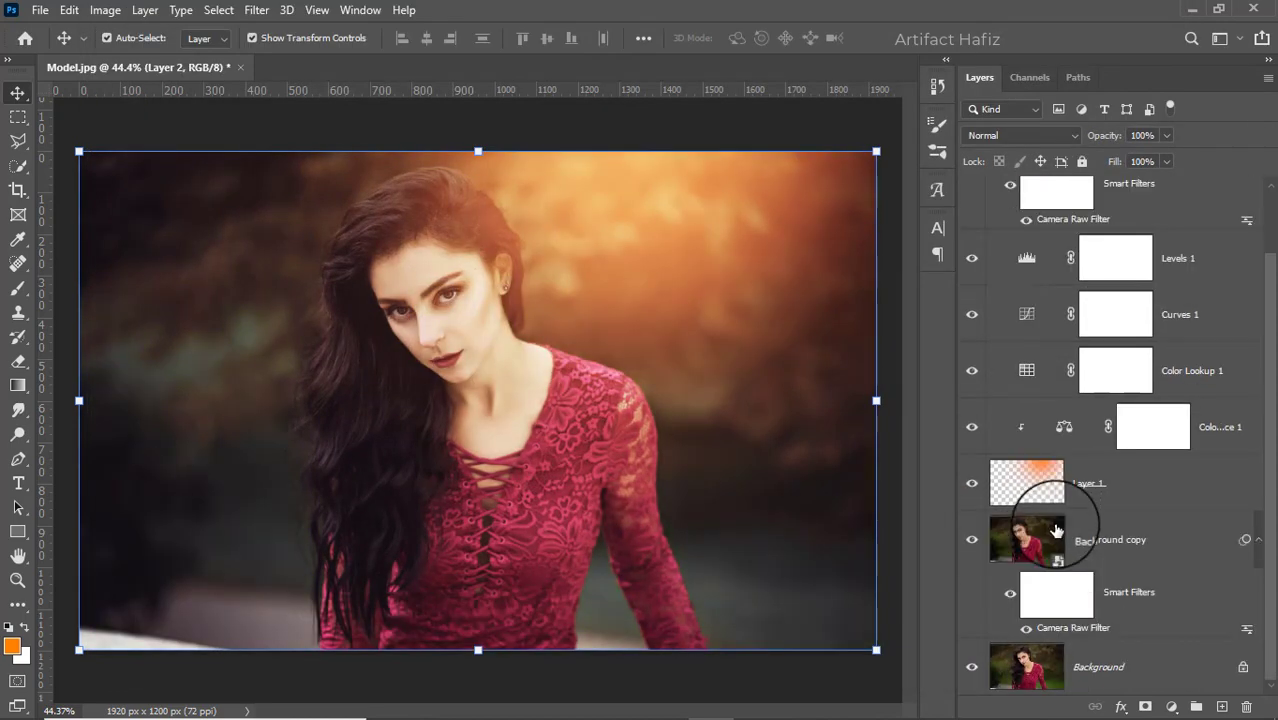
left_click(971, 667, "alt")
left_click(971, 667, "alt")
left_click(971, 667, "alt")
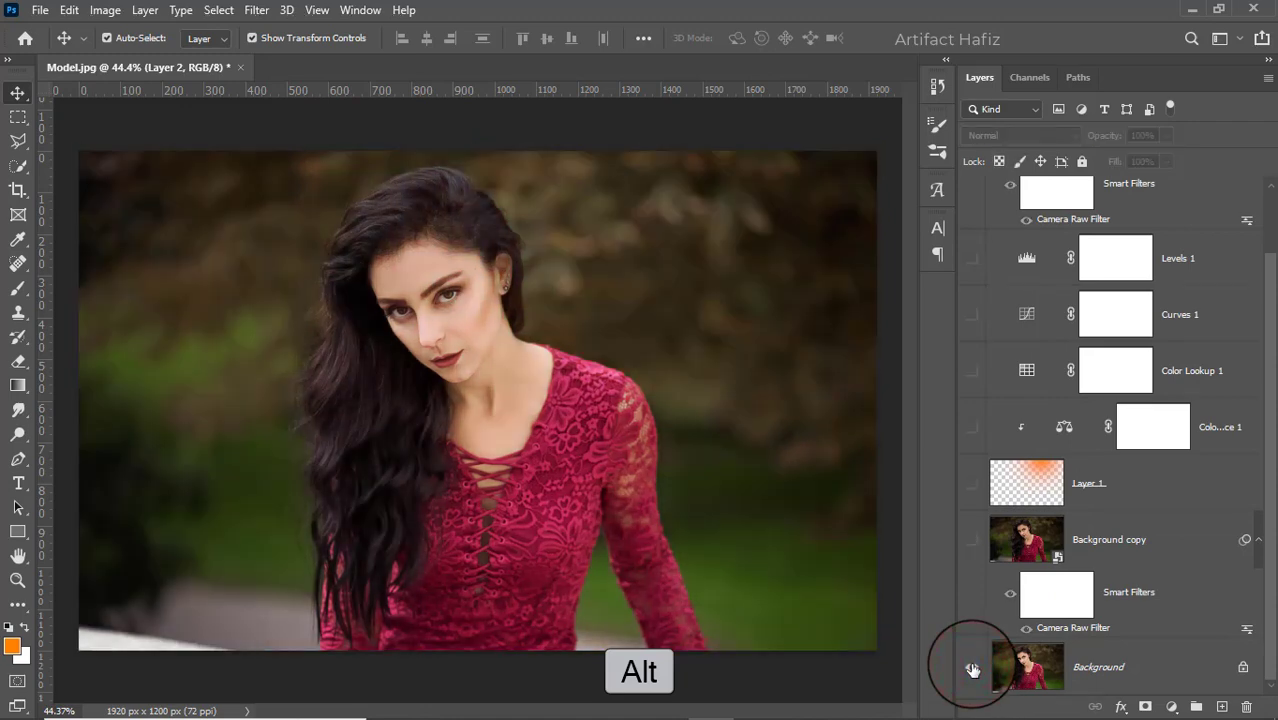
left_click(971, 667, "alt")
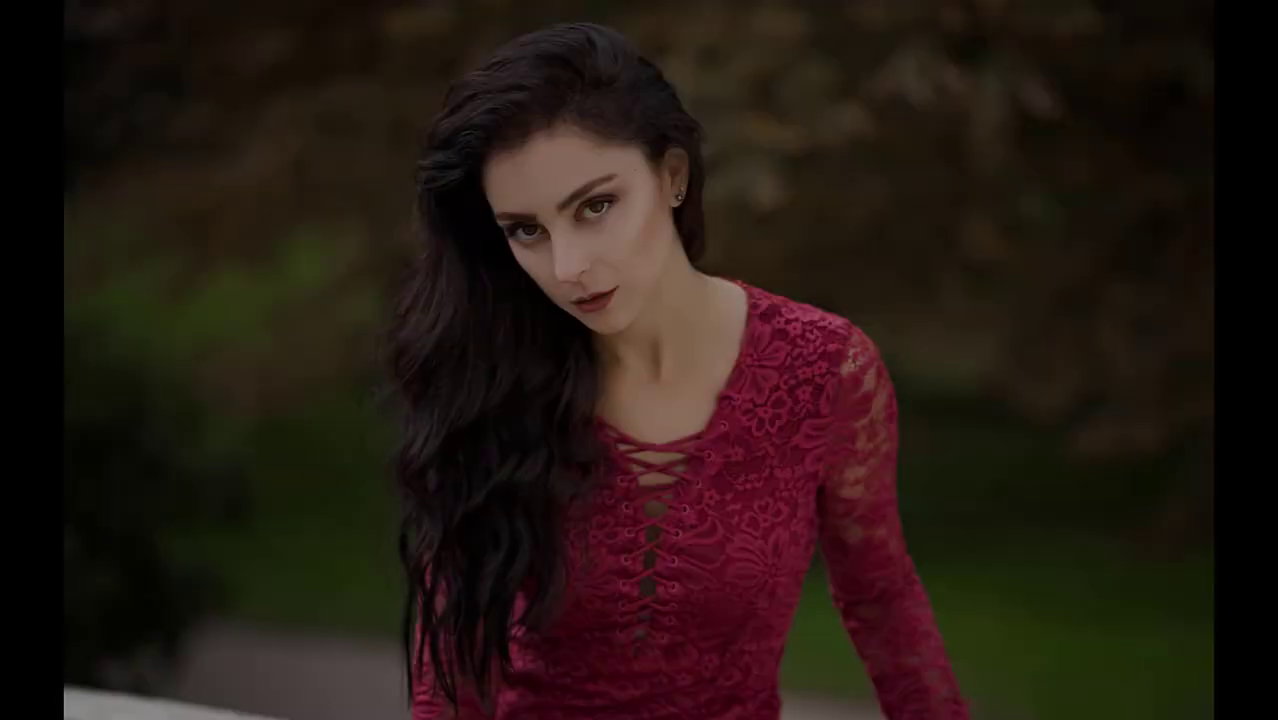